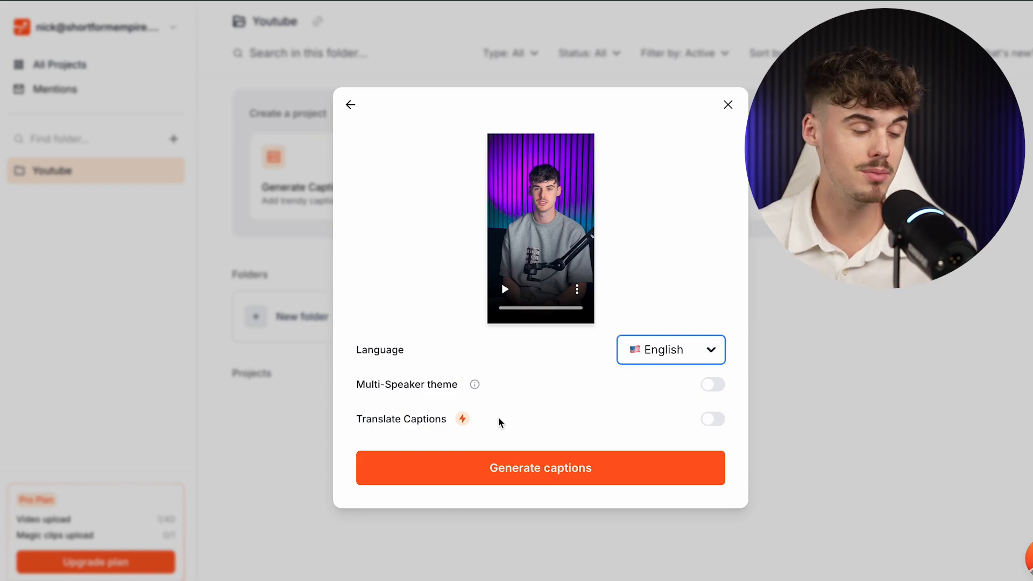
- Generate captions for the uploaded video with English as the language
{"action": "left_click", "coordinate": [561, 464]}
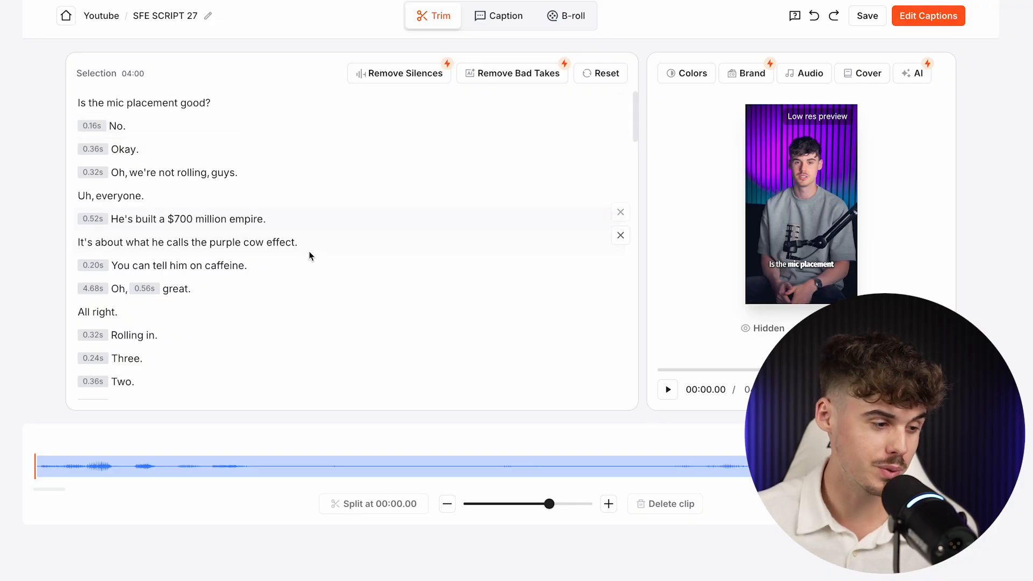
- Split the video clip at 00:01.41 on the timeline, in the quiet gap after the opening speech
{"action": "left_click_drag", "start_coordinate": [528, 506], "coordinate": [473, 510]}
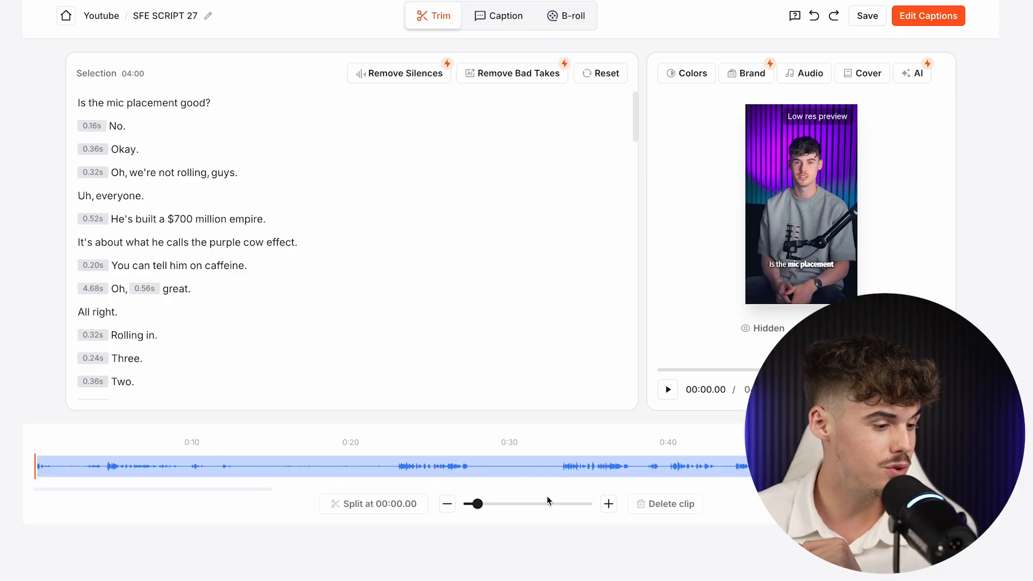
{"action": "left_click", "coordinate": [524, 504]}
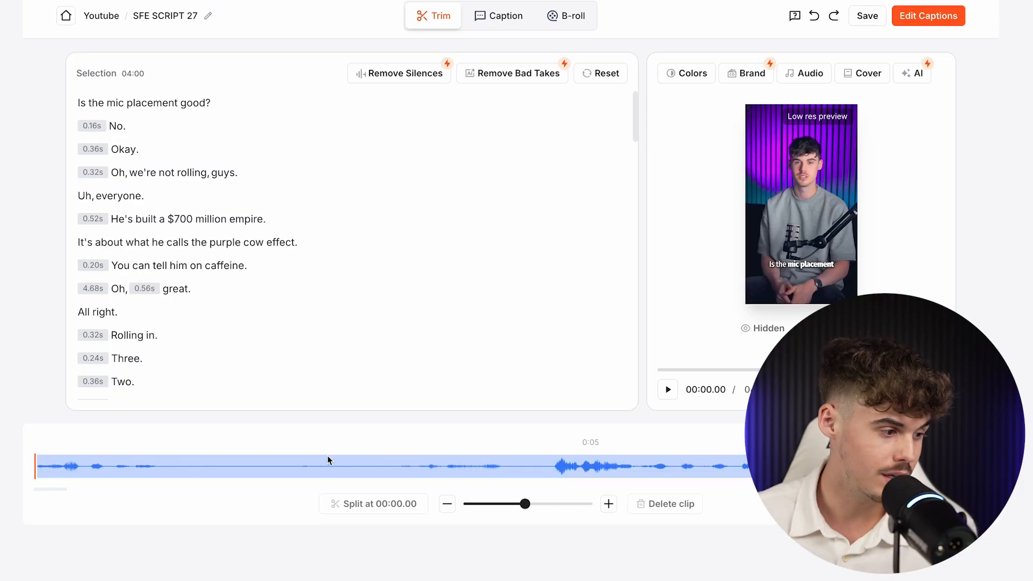
{"action": "left_click", "coordinate": [308, 467]}
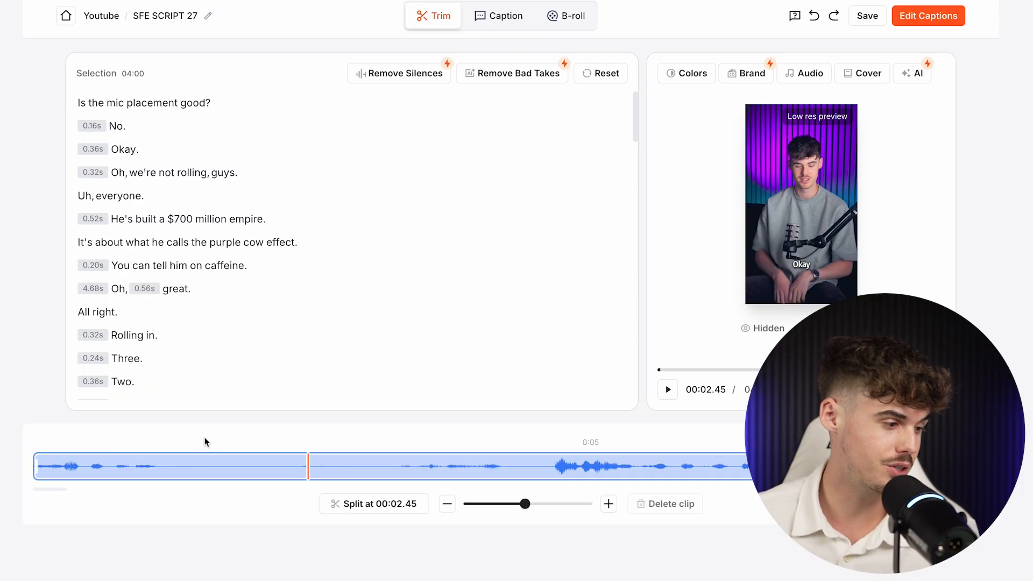
{"action": "left_click", "coordinate": [212, 465]}
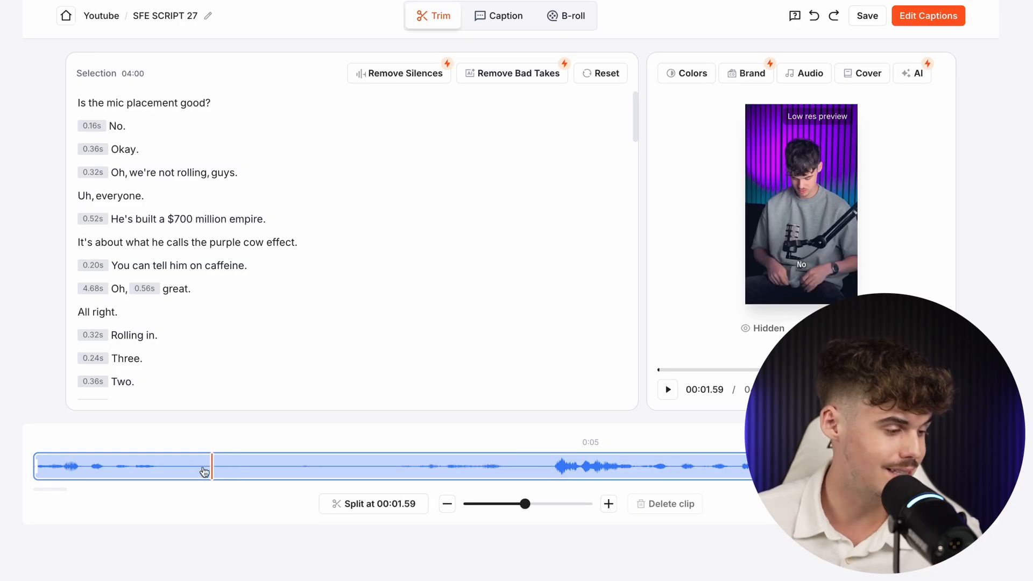
{"action": "left_click", "coordinate": [192, 468]}
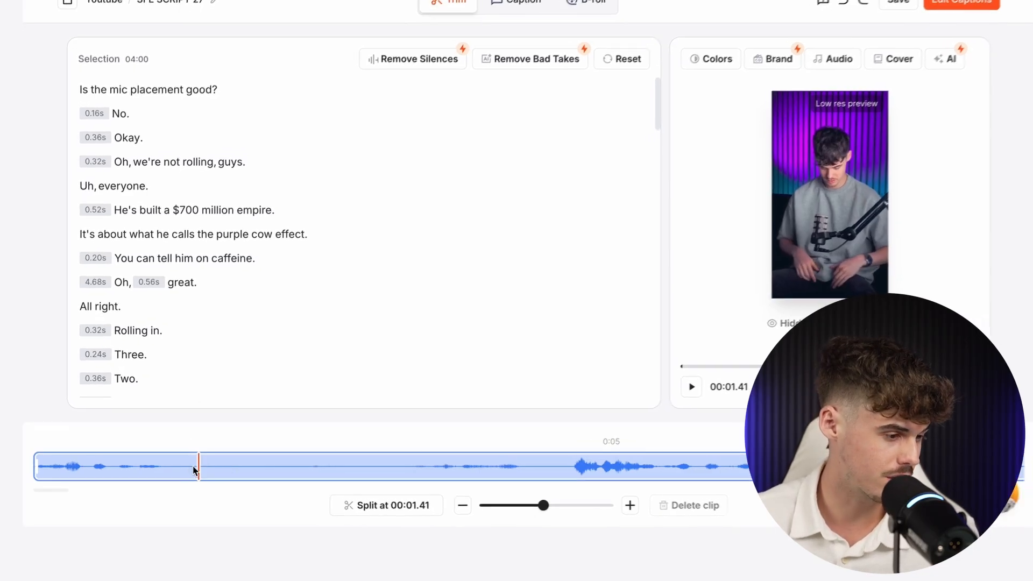
{"action": "left_click", "coordinate": [413, 509]}
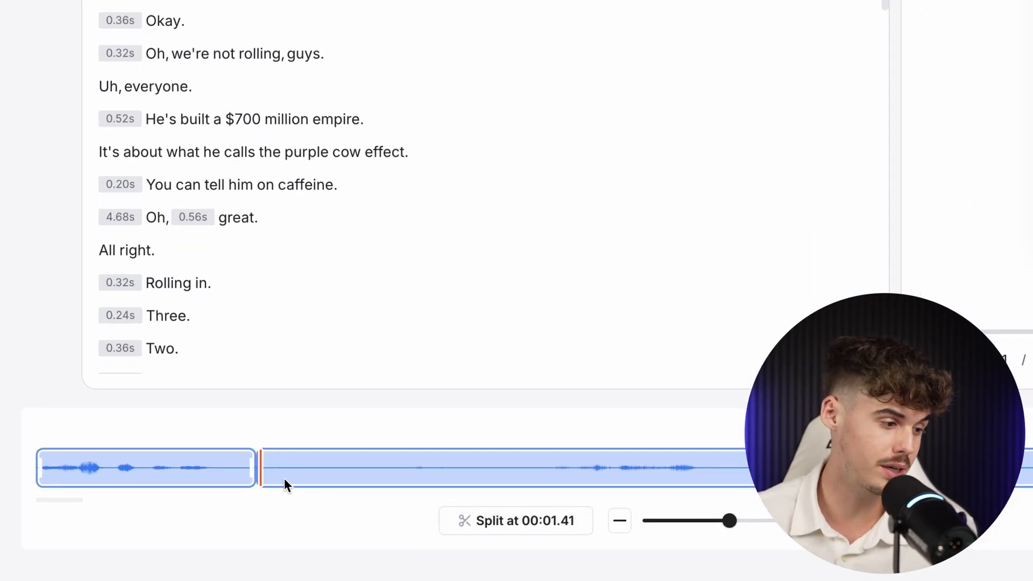
- Trim the start of the second clip forward so the words "No." and "Okay." are cut out
{"action": "left_click", "coordinate": [283, 471]}
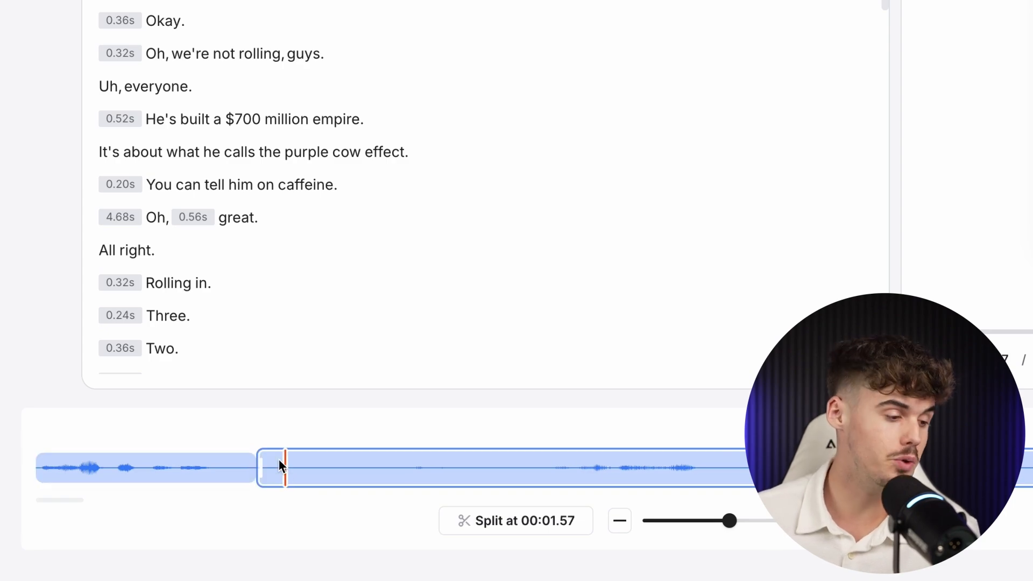
{"action": "left_click", "coordinate": [283, 470]}
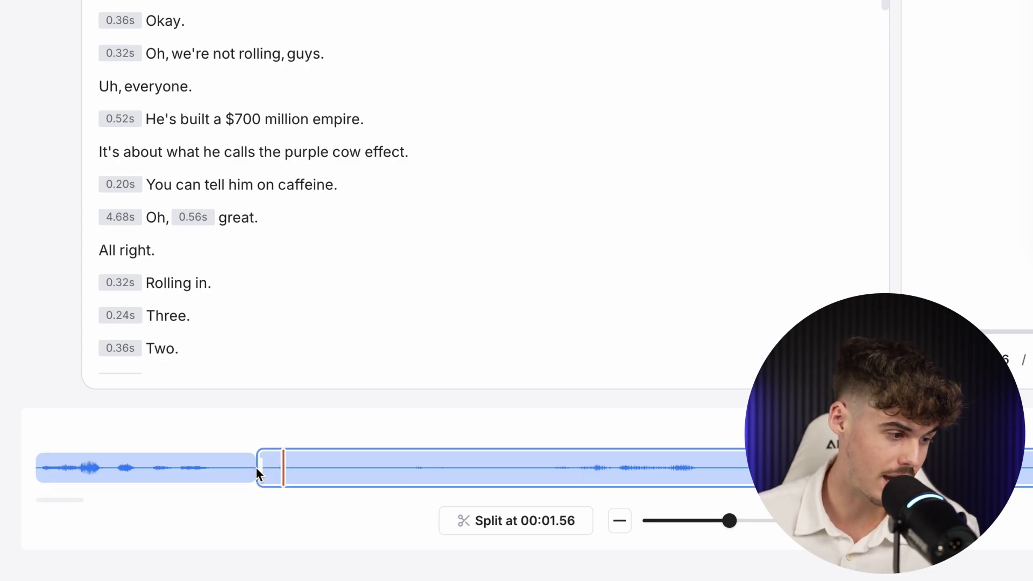
{"action": "left_click_drag", "start_coordinate": [297, 470], "coordinate": [774, 471]}
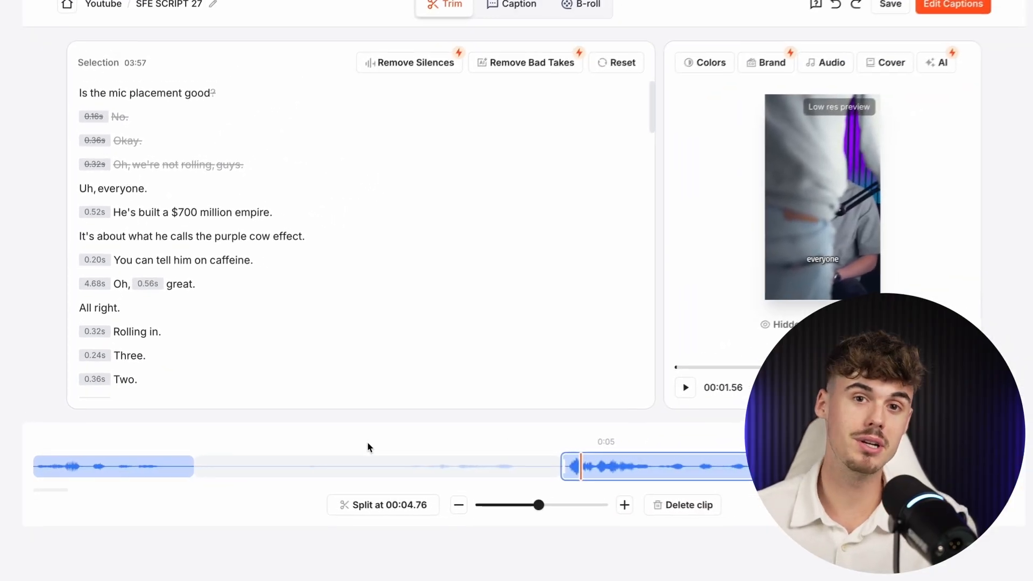
- Split the trimmed clip at 00:04.21, play back the short section before the split, and delete that section
{"action": "left_click", "coordinate": [506, 466]}
{"action": "left_click", "coordinate": [399, 505]}
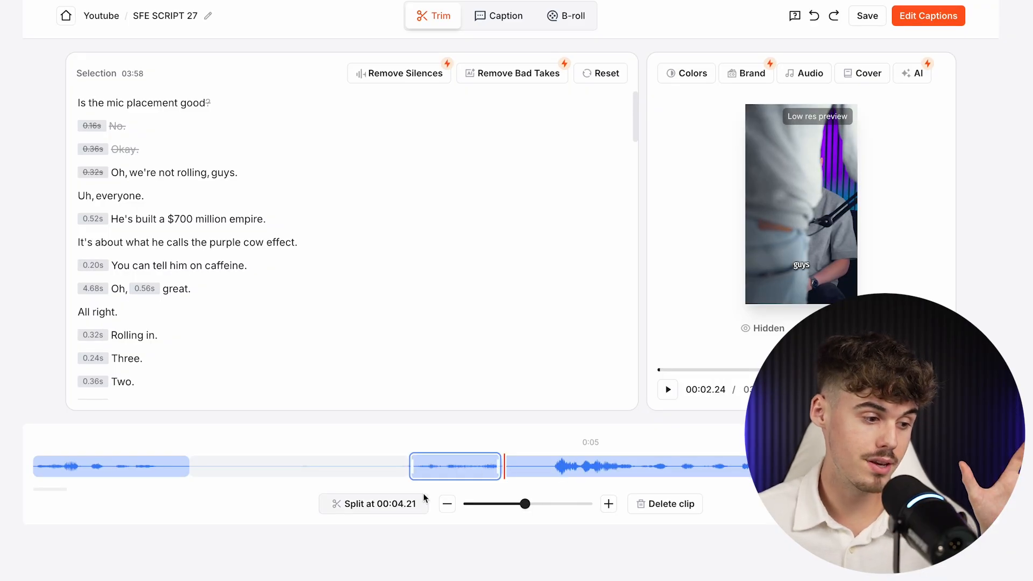
{"action": "left_click", "coordinate": [459, 474]}
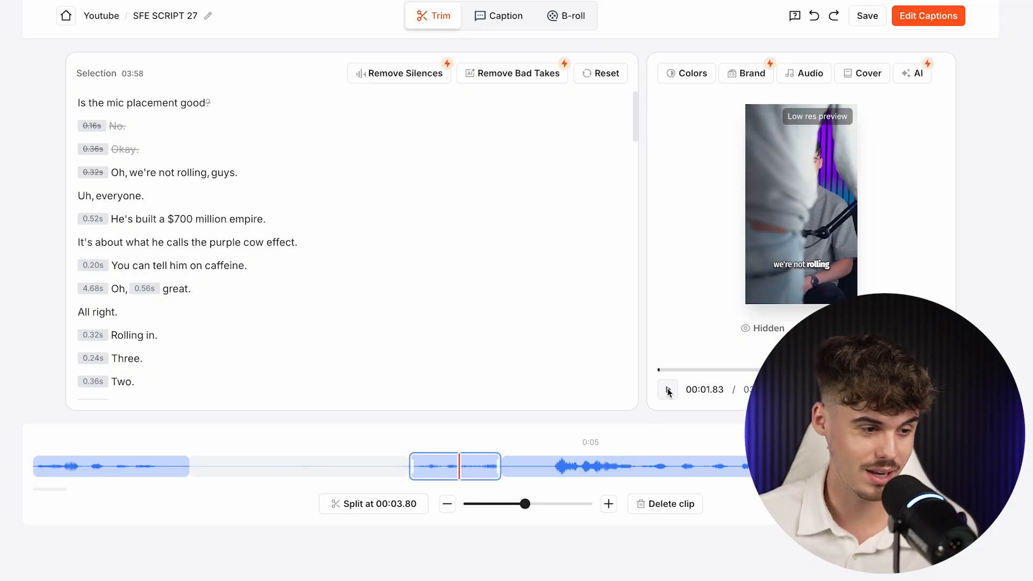
{"action": "left_click", "coordinate": [667, 392]}
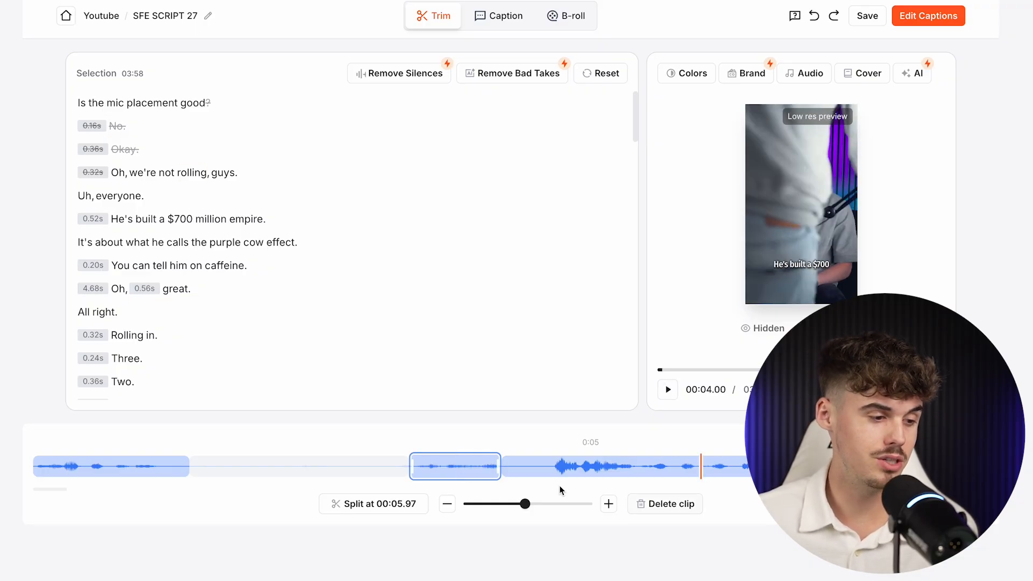
{"action": "left_click", "coordinate": [469, 472]}
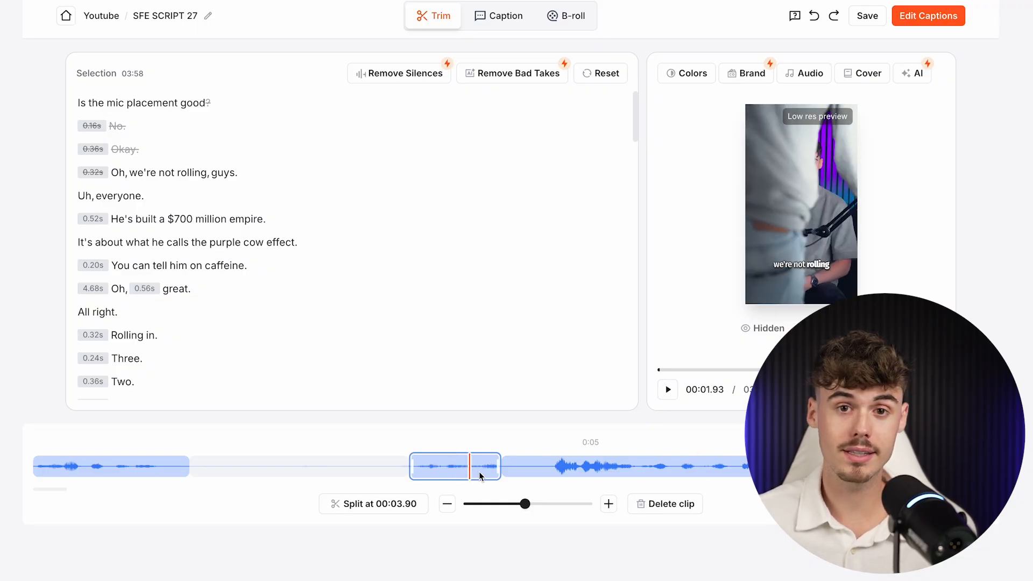
{"action": "left_click", "coordinate": [653, 504]}
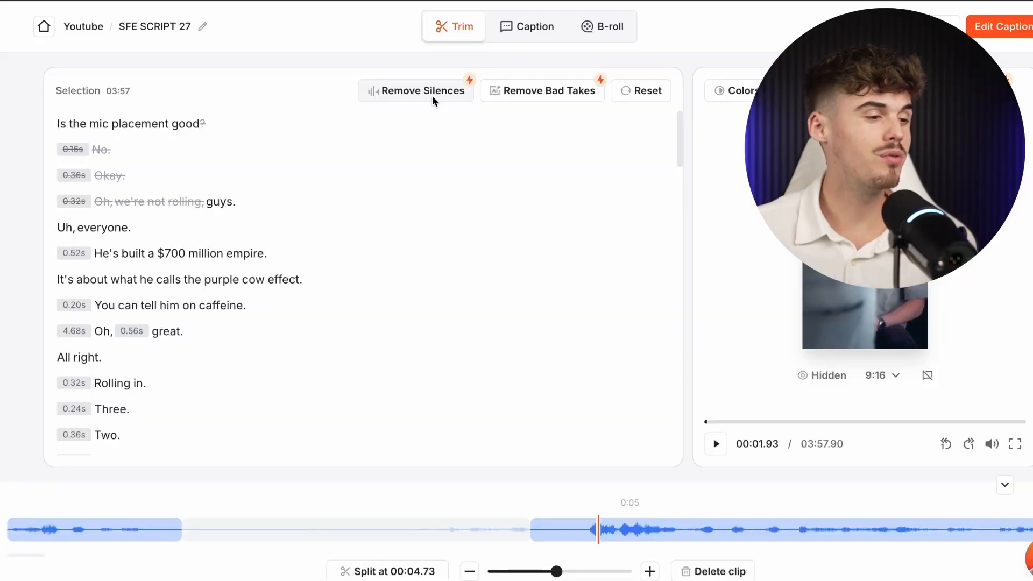
- Compare the silence removal speeds and remove the silences from the video with the Fast setting
{"action": "left_click", "coordinate": [418, 92]}
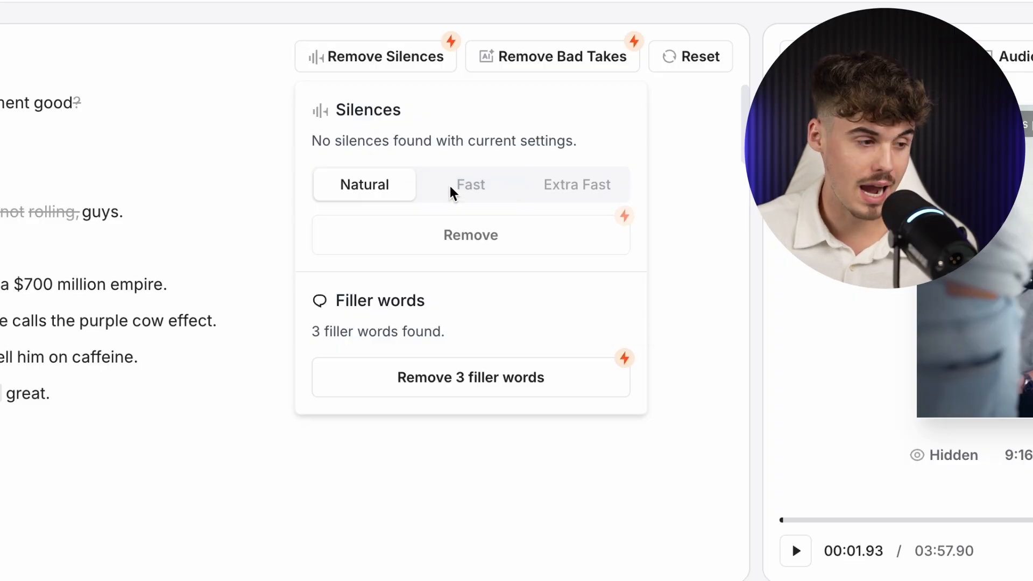
{"action": "left_click", "coordinate": [471, 189]}
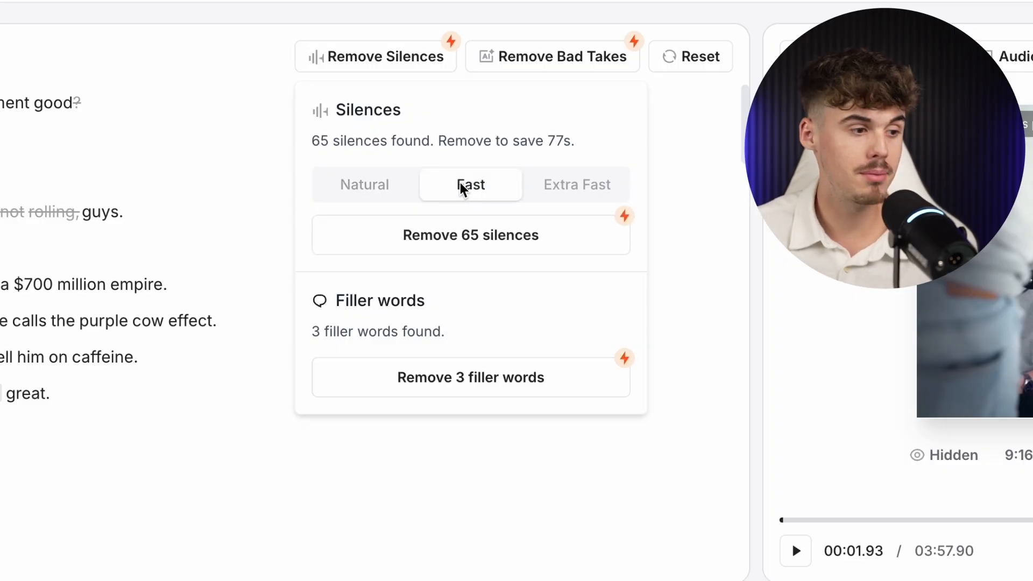
{"action": "left_click", "coordinate": [554, 180]}
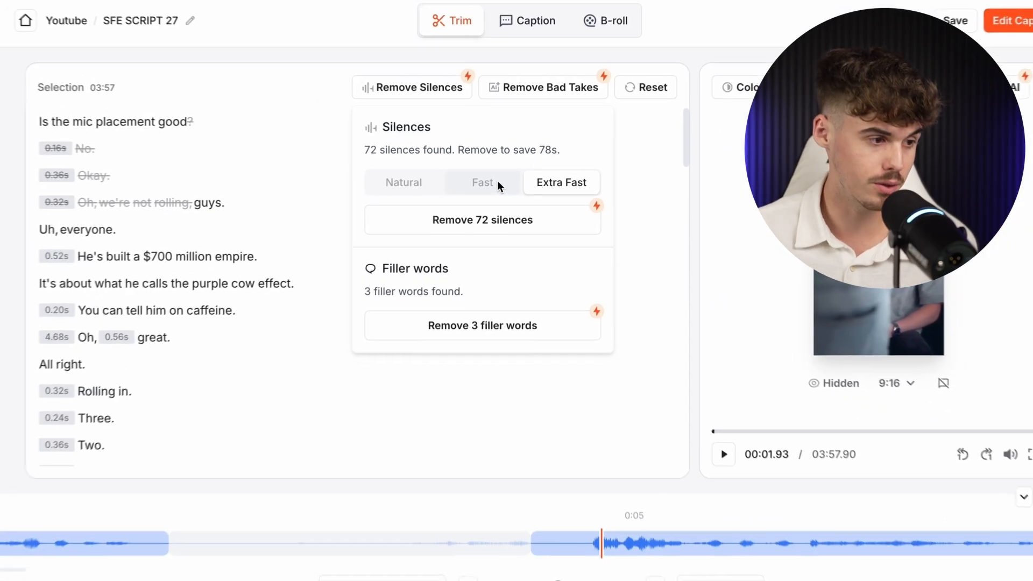
{"action": "left_click", "coordinate": [498, 180]}
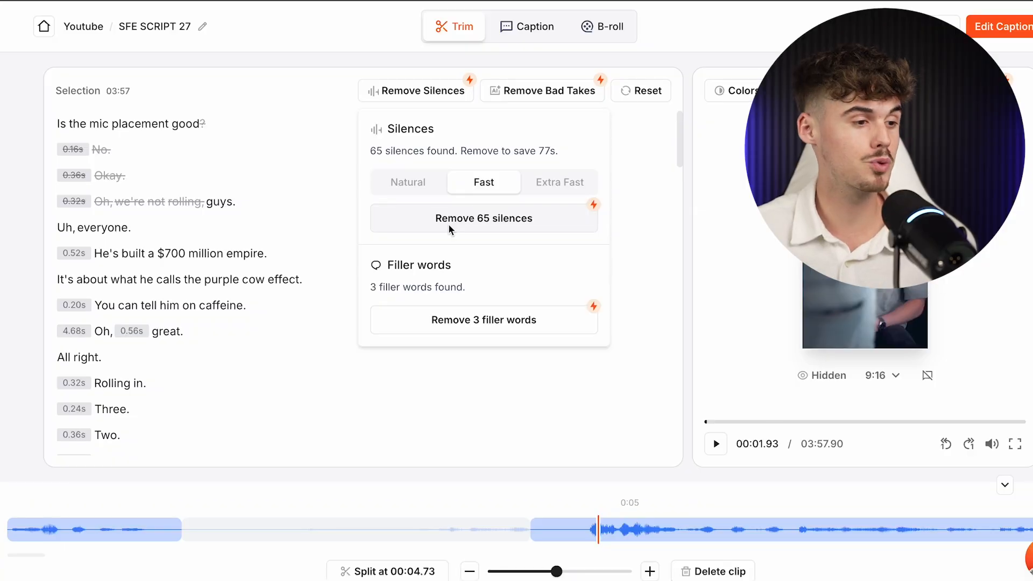
{"action": "left_click", "coordinate": [451, 229]}
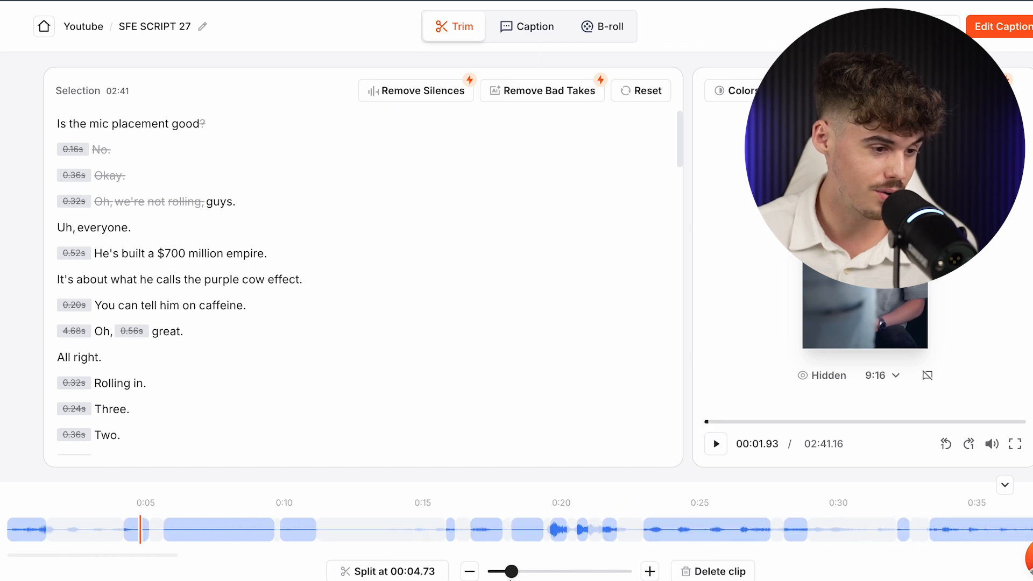
- Remove the bad takes from the video automatically
{"action": "left_click", "coordinate": [496, 574]}
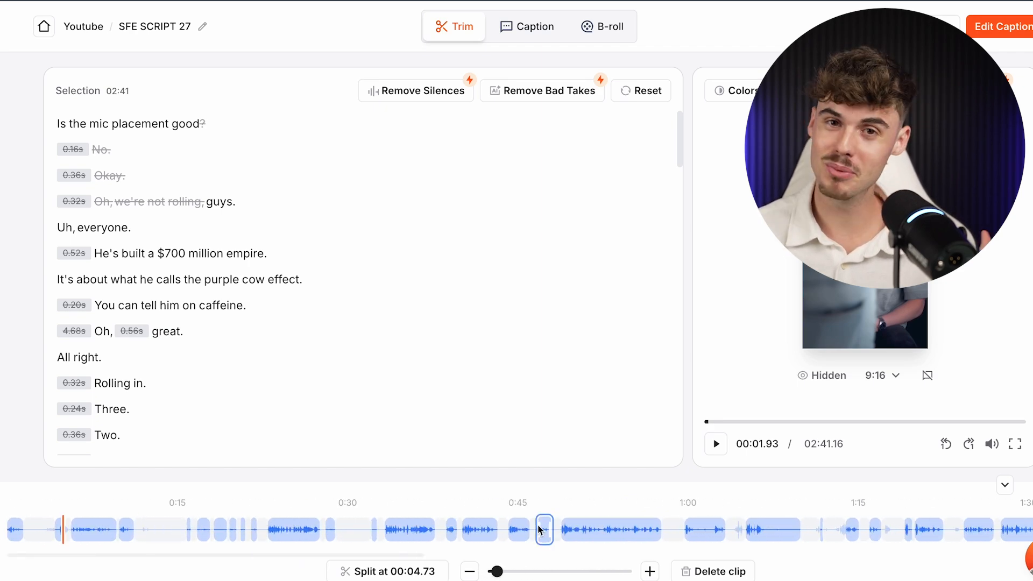
{"action": "left_click", "coordinate": [514, 572]}
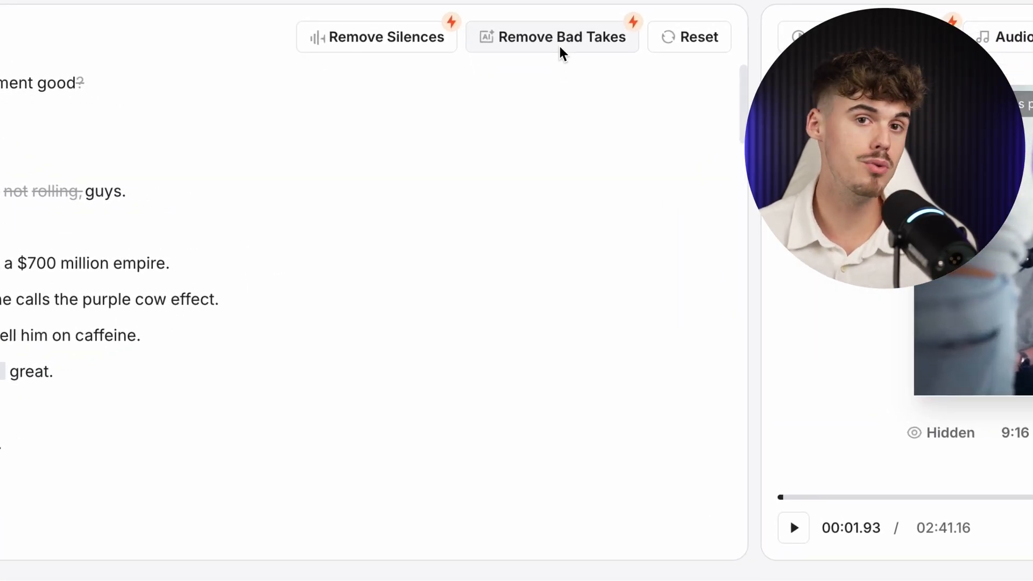
{"action": "left_click", "coordinate": [559, 47]}
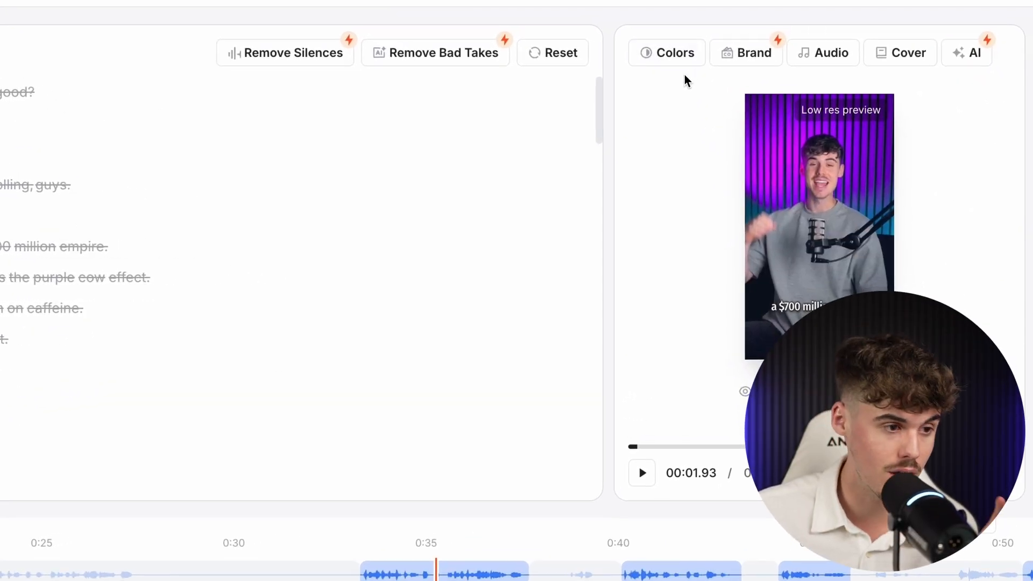
- Adjust the video colors to 106% brightness, 117% contrast and 69% saturation, and raise the temperature slightly
{"action": "left_click", "coordinate": [673, 57]}
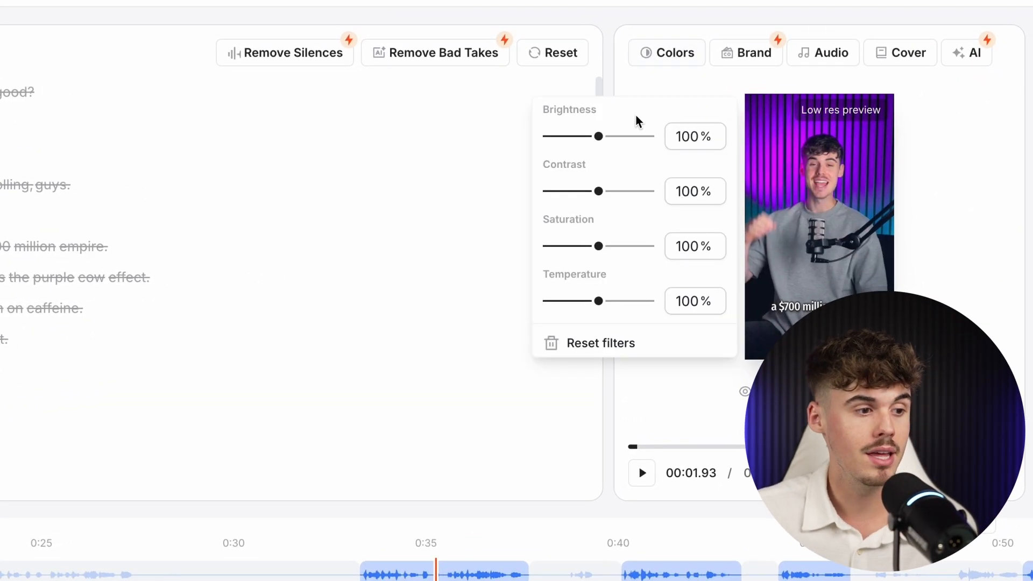
{"action": "mouse_move", "coordinate": [599, 136]}
{"action": "left_mouse_down"}
{"action": "mouse_move", "coordinate": [666, 134]}
{"action": "mouse_move", "coordinate": [607, 155]}
{"action": "left_mouse_up"}
{"action": "mouse_move", "coordinate": [606, 192]}
{"action": "left_mouse_down"}
{"action": "mouse_move", "coordinate": [632, 192]}
{"action": "mouse_move", "coordinate": [608, 192]}
{"action": "left_mouse_up"}
{"action": "mouse_move", "coordinate": [598, 243]}
{"action": "left_mouse_down"}
{"action": "mouse_move", "coordinate": [567, 247]}
{"action": "mouse_move", "coordinate": [591, 248]}
{"action": "mouse_move", "coordinate": [582, 251]}
{"action": "left_mouse_up"}
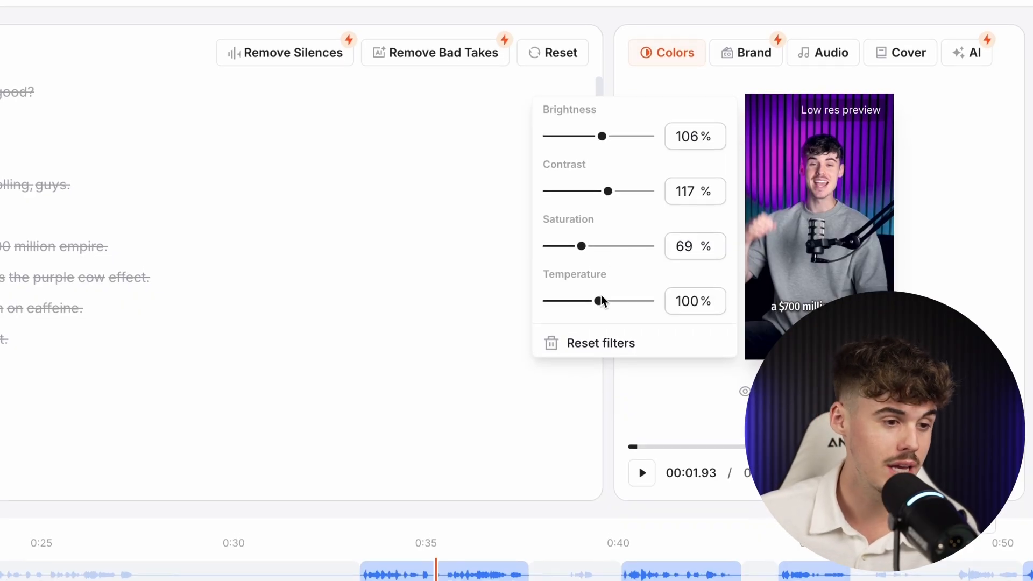
{"action": "mouse_move", "coordinate": [614, 297]}
{"action": "left_mouse_down"}
{"action": "mouse_move", "coordinate": [634, 296]}
{"action": "mouse_move", "coordinate": [611, 307]}
{"action": "left_mouse_up"}
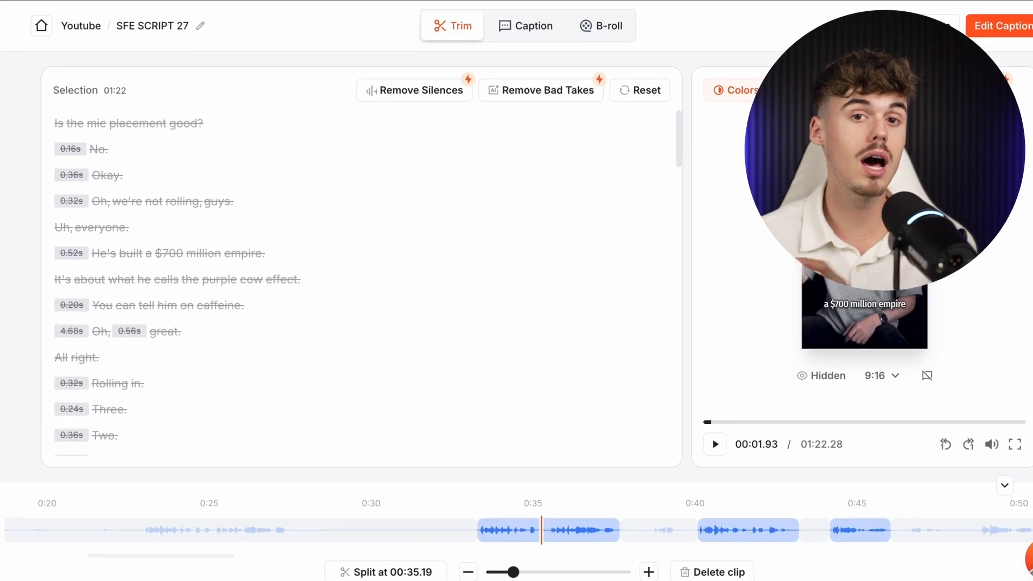
- Examine the options for adding brand images or text and for adding audio
{"action": "left_click", "coordinate": [806, 90]}
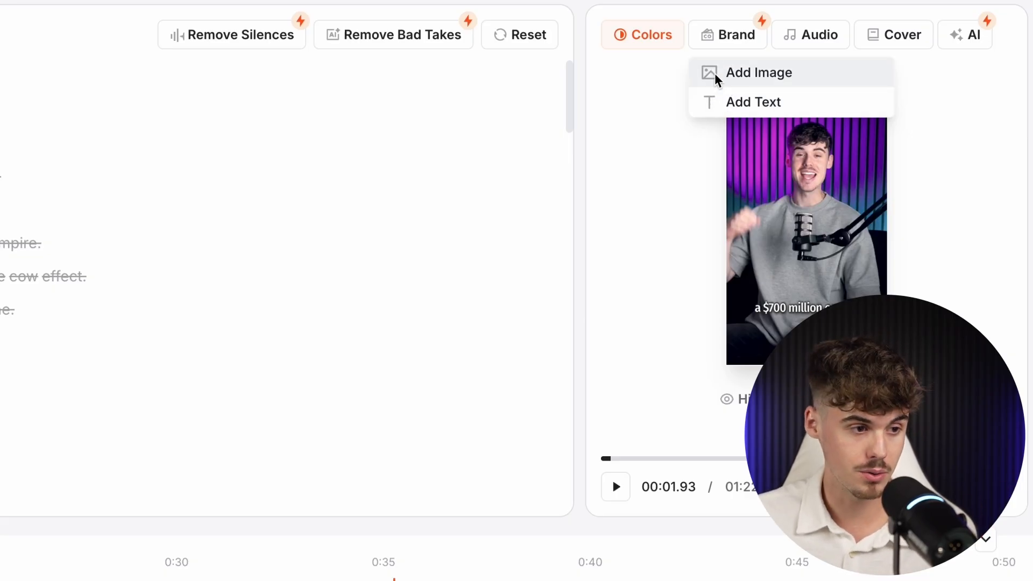
{"action": "left_click", "coordinate": [810, 36]}
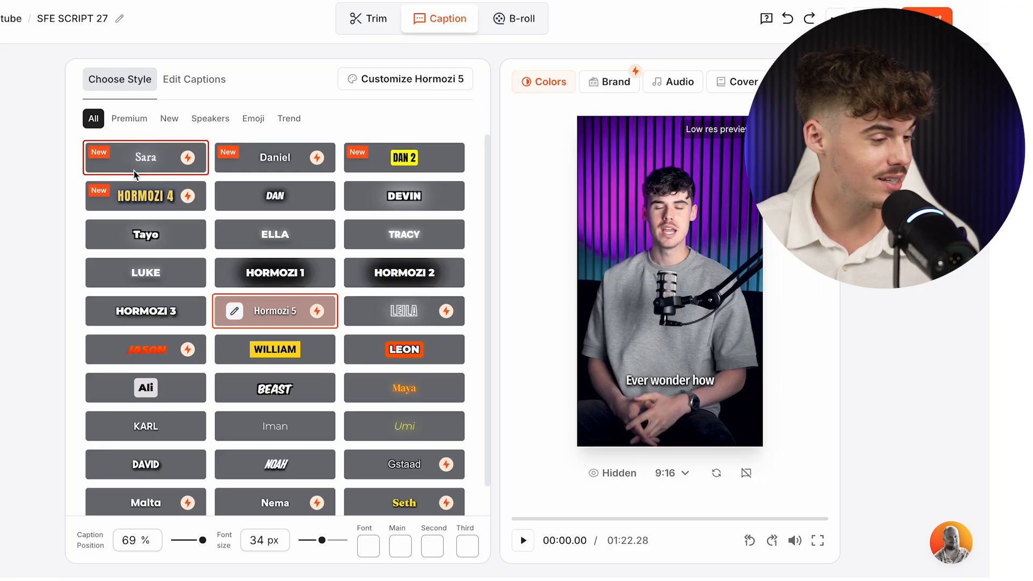
- Try the Beast, Hormozi 3, Sara and Dan caption styles on the video
{"action": "scroll", "coordinate": [208, 242], "scroll_direction": "down", "scroll_amount": 2}
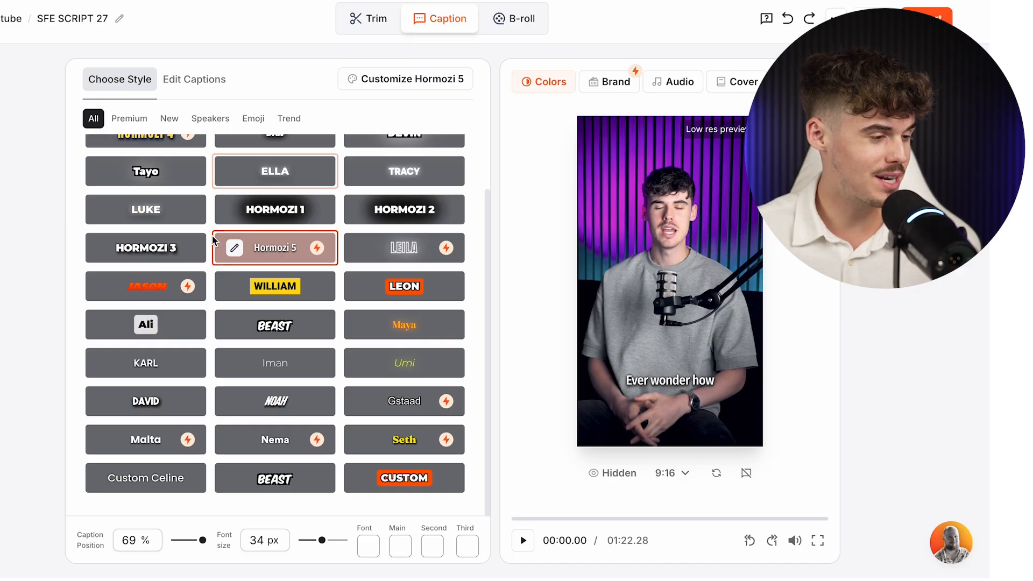
{"action": "left_click", "coordinate": [269, 325]}
{"action": "left_click", "coordinate": [145, 250]}
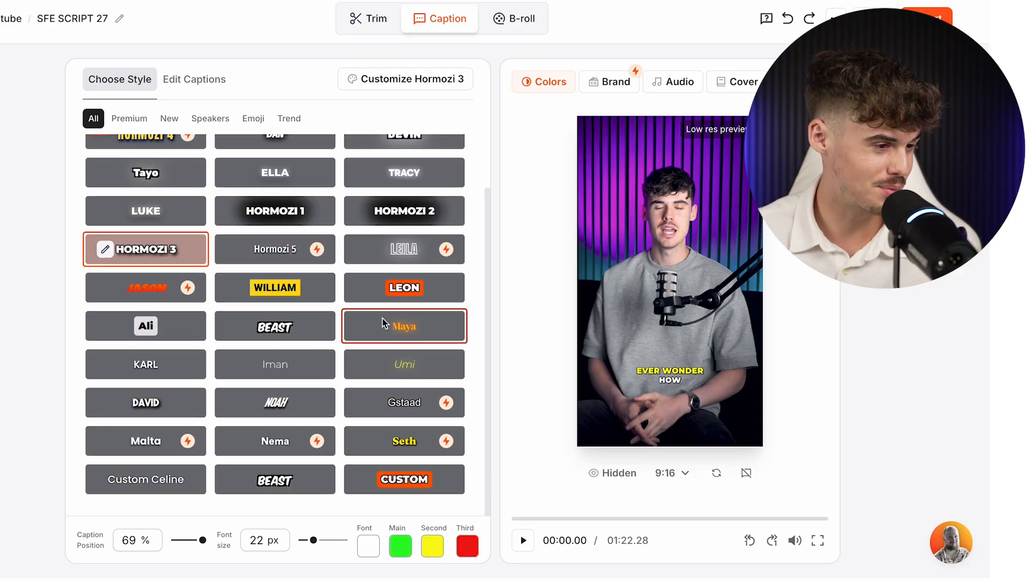
{"action": "scroll", "coordinate": [381, 321], "scroll_direction": "up", "scroll_amount": 2}
{"action": "left_click", "coordinate": [132, 169]}
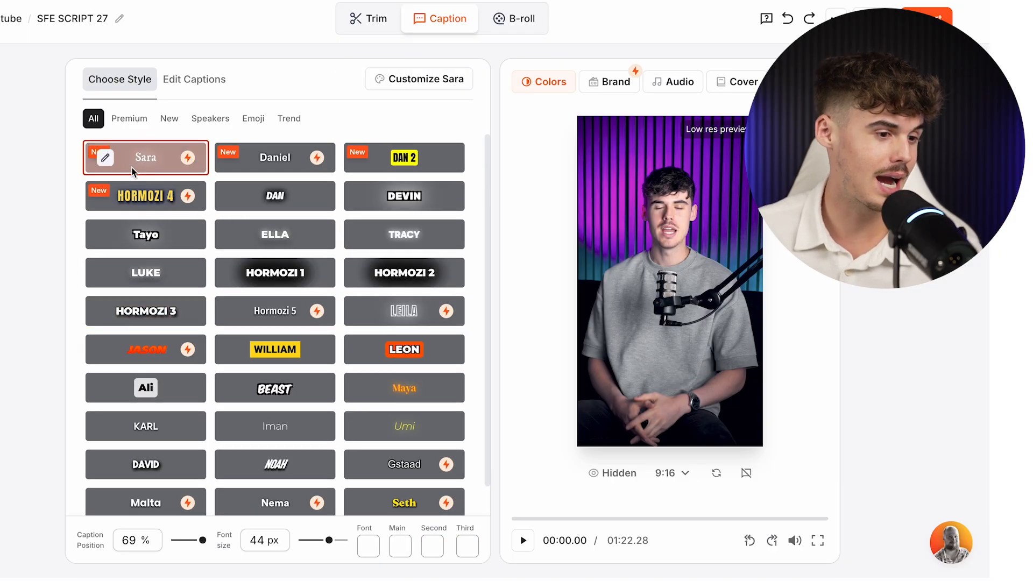
{"action": "left_click", "coordinate": [232, 195]}
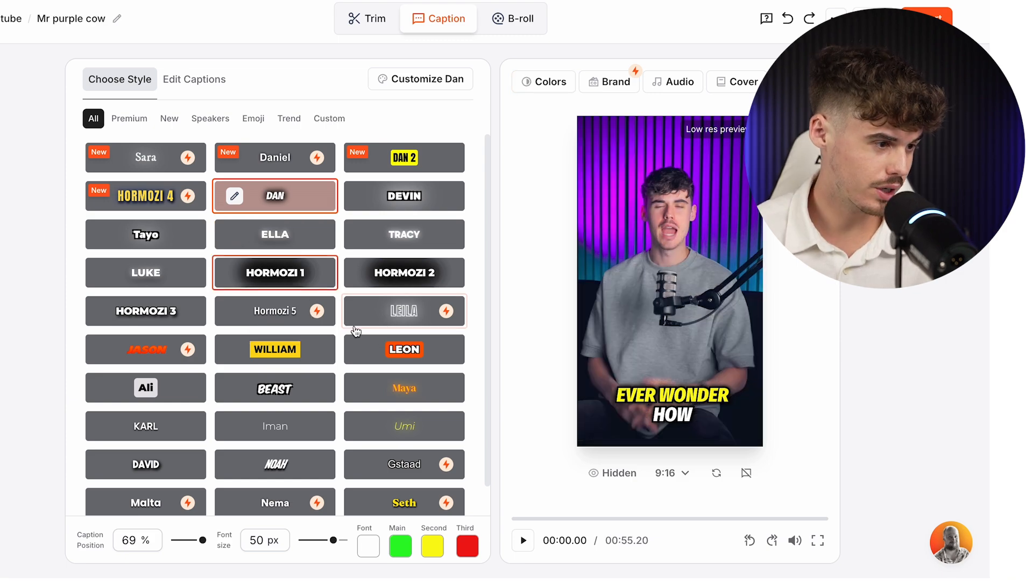
- Try the Hormozi 1 caption style and apply the Beast style to the captions
{"action": "scroll", "coordinate": [350, 334], "scroll_direction": "down", "scroll_amount": 1}
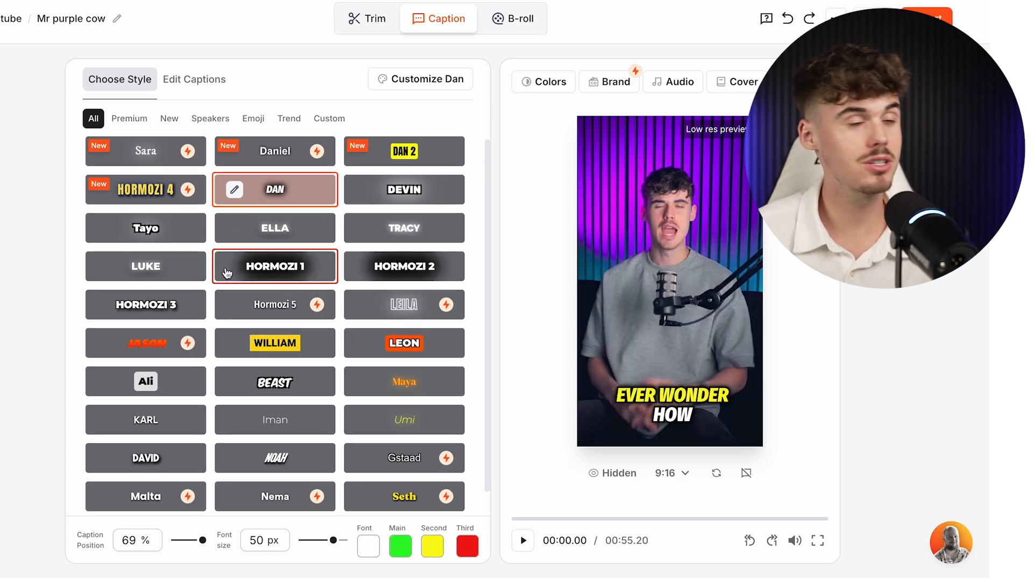
{"action": "left_click", "coordinate": [231, 270]}
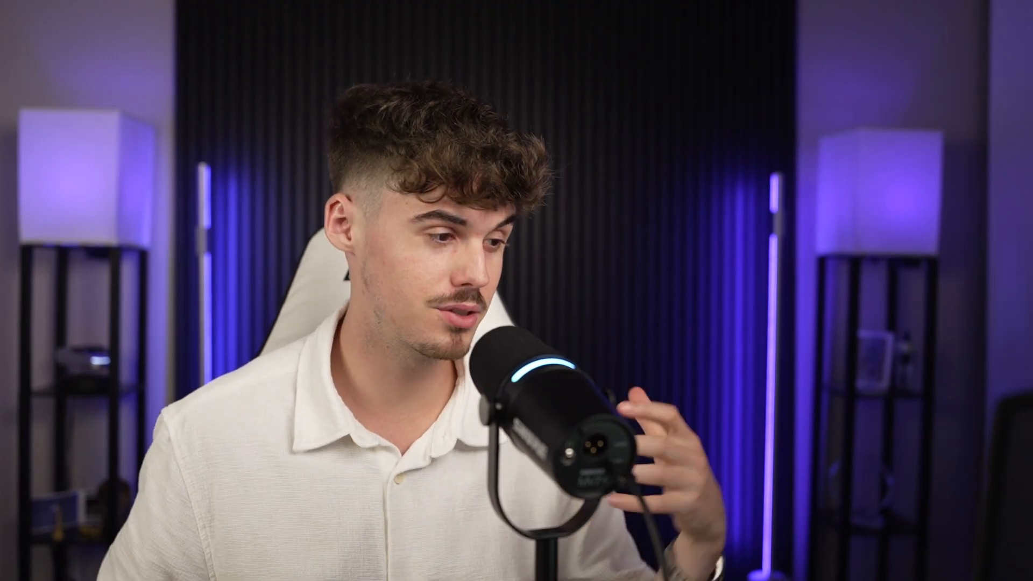
{"action": "left_click", "coordinate": [311, 379]}
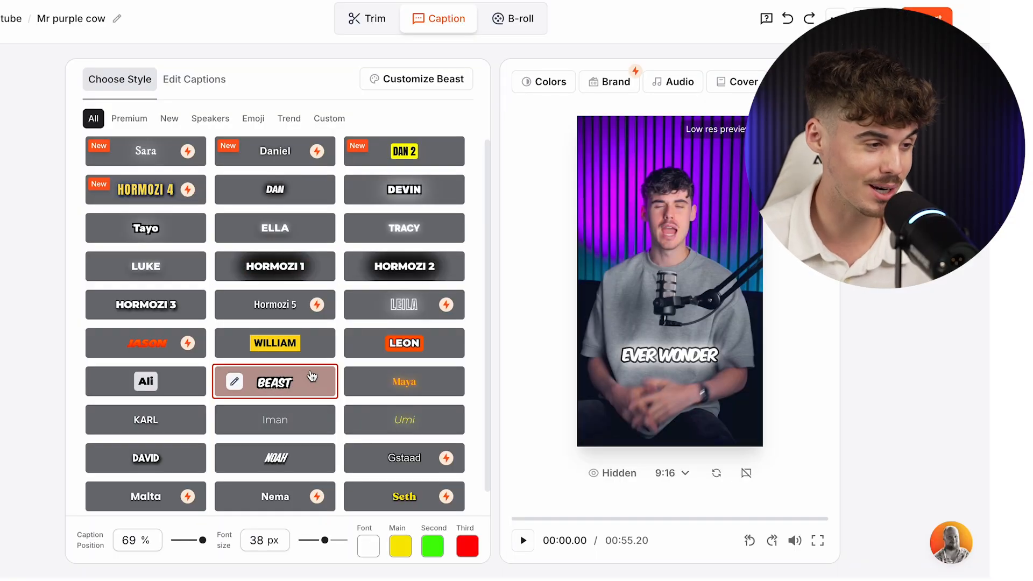
- Try the Dan, Hormozi 1 and Ali caption styles and play the video to preview the captions
{"action": "left_click", "coordinate": [284, 265]}
{"action": "left_click", "coordinate": [283, 209]}
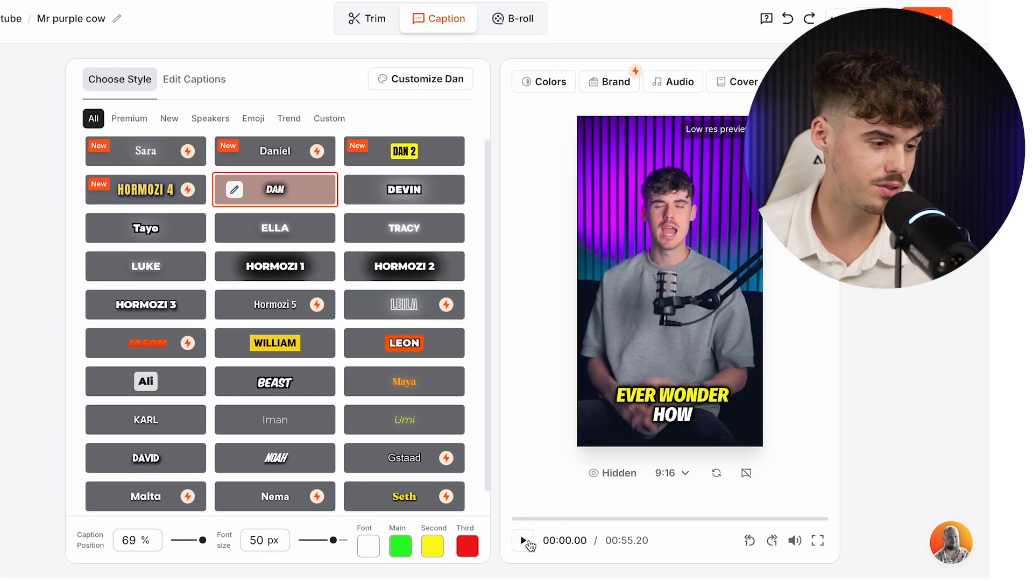
{"action": "left_click", "coordinate": [523, 540]}
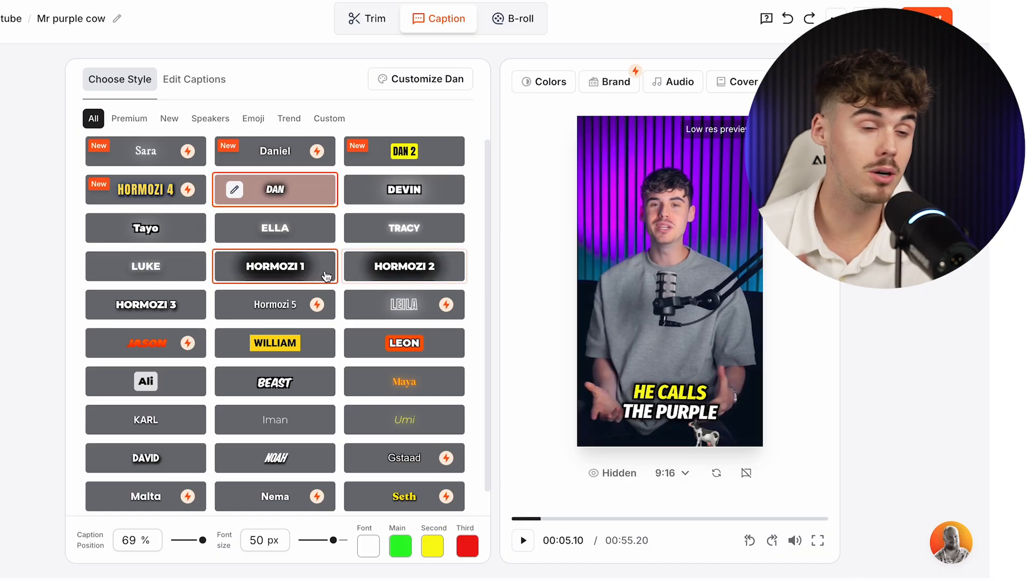
{"action": "left_click", "coordinate": [325, 275]}
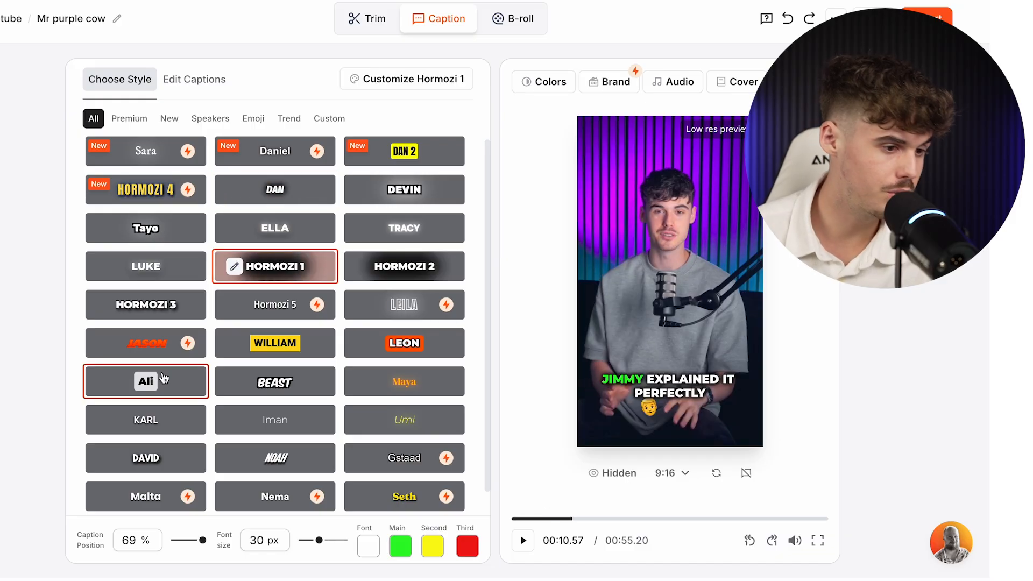
{"action": "left_click", "coordinate": [154, 380]}
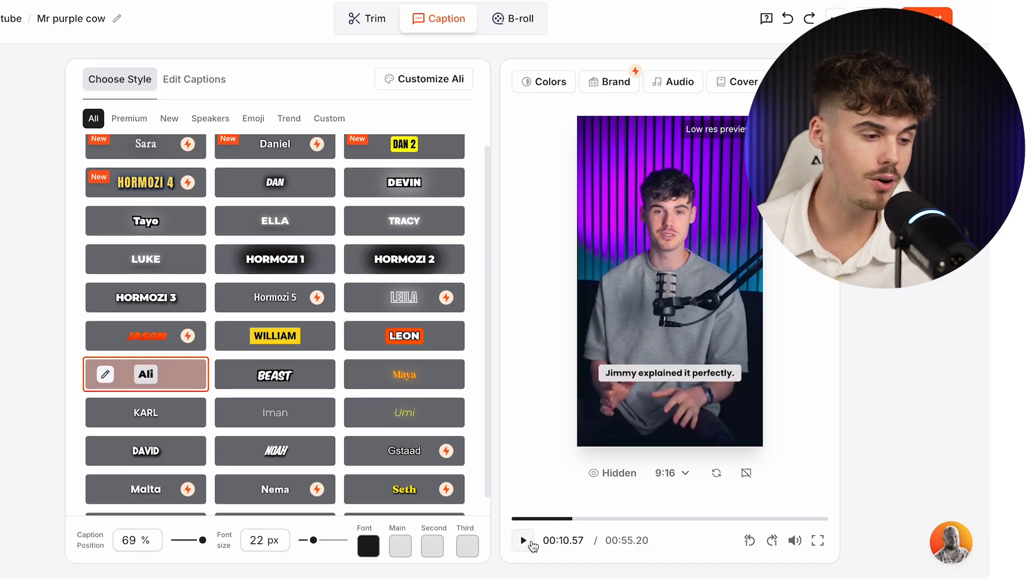
{"action": "left_click", "coordinate": [524, 540]}
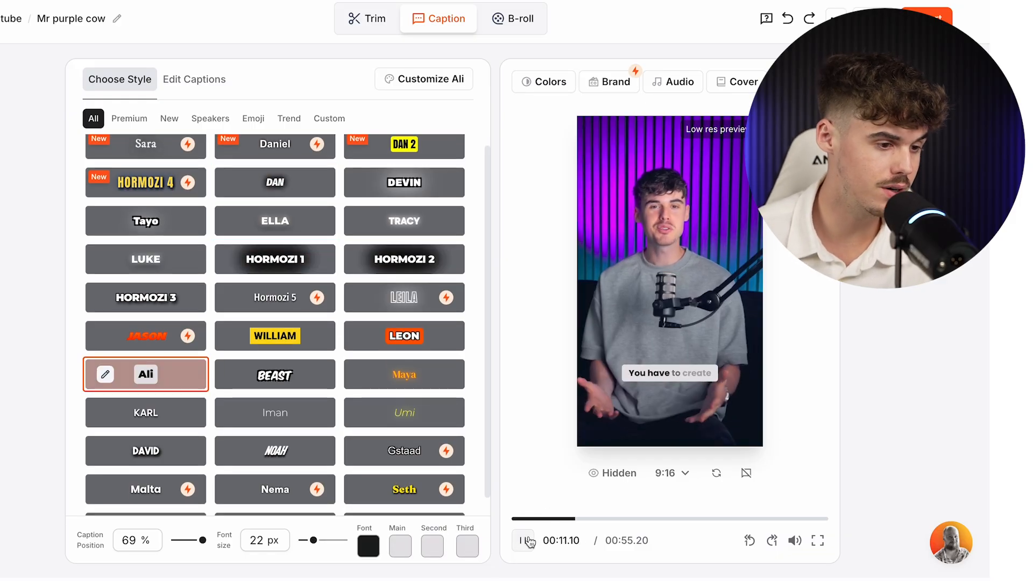
- Apply the Beast style to the captions, with a caption position of 65% and a font size of 40 px
{"action": "left_click", "coordinate": [269, 411]}
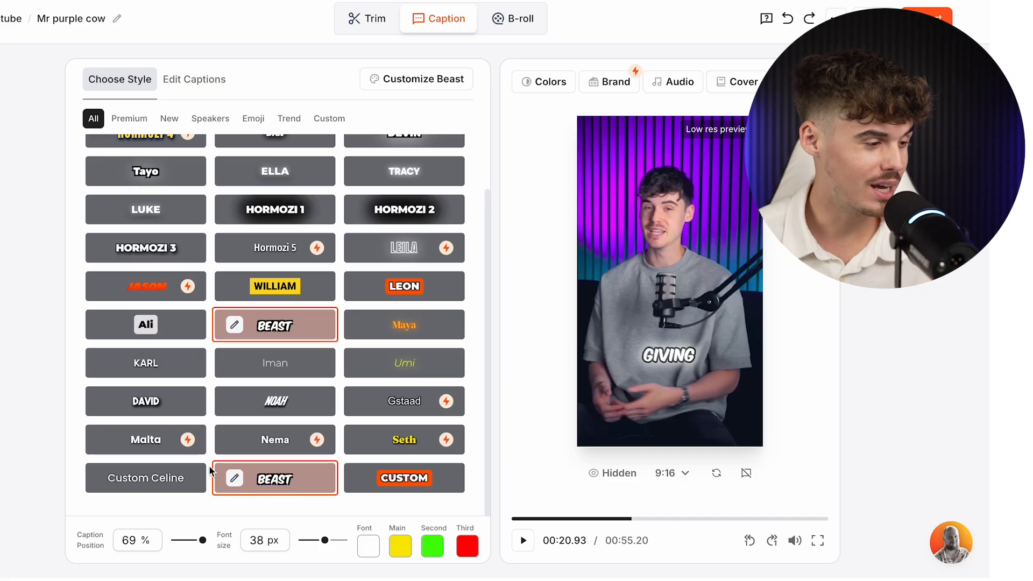
{"action": "mouse_move", "coordinate": [202, 544]}
{"action": "left_mouse_down"}
{"action": "mouse_move", "coordinate": [181, 548]}
{"action": "mouse_move", "coordinate": [198, 548]}
{"action": "left_mouse_up"}
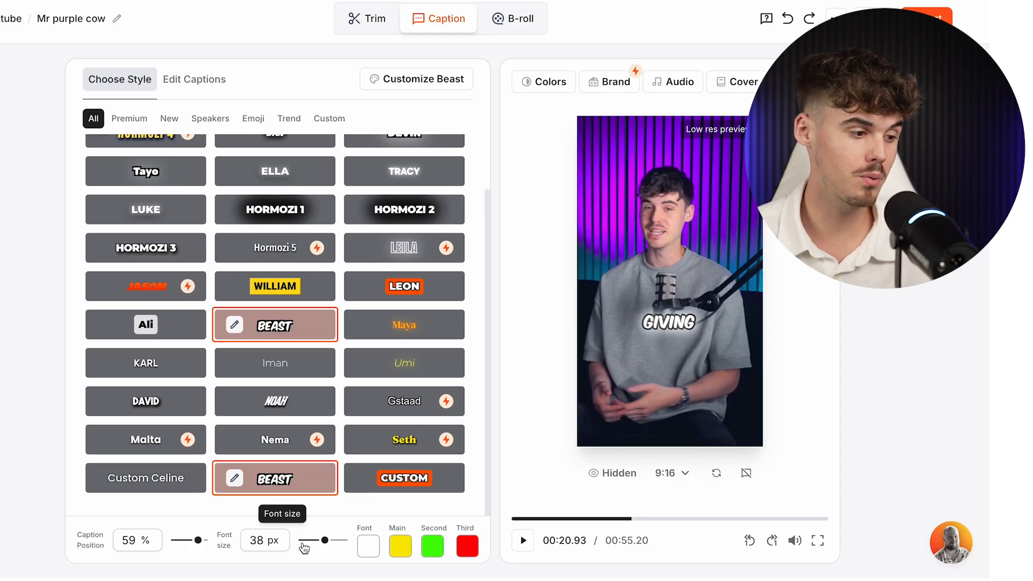
{"action": "left_click", "coordinate": [300, 549]}
{"action": "left_click_drag", "start_coordinate": [300, 548], "coordinate": [327, 546]}
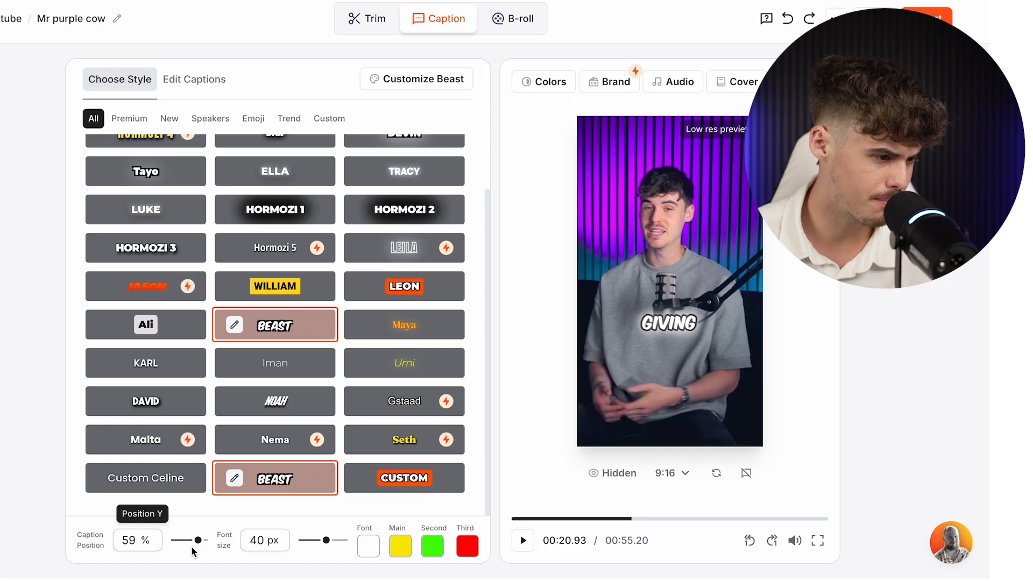
{"action": "left_click_drag", "start_coordinate": [192, 548], "coordinate": [200, 544]}
- Set the captions' main color to blue, second color to pink and third color to light pink, previewing on the "purple cow" caption
{"action": "mouse_move", "coordinate": [534, 519]}
{"action": "left_mouse_down"}
{"action": "mouse_move", "coordinate": [561, 522]}
{"action": "mouse_move", "coordinate": [549, 522]}
{"action": "left_mouse_up"}
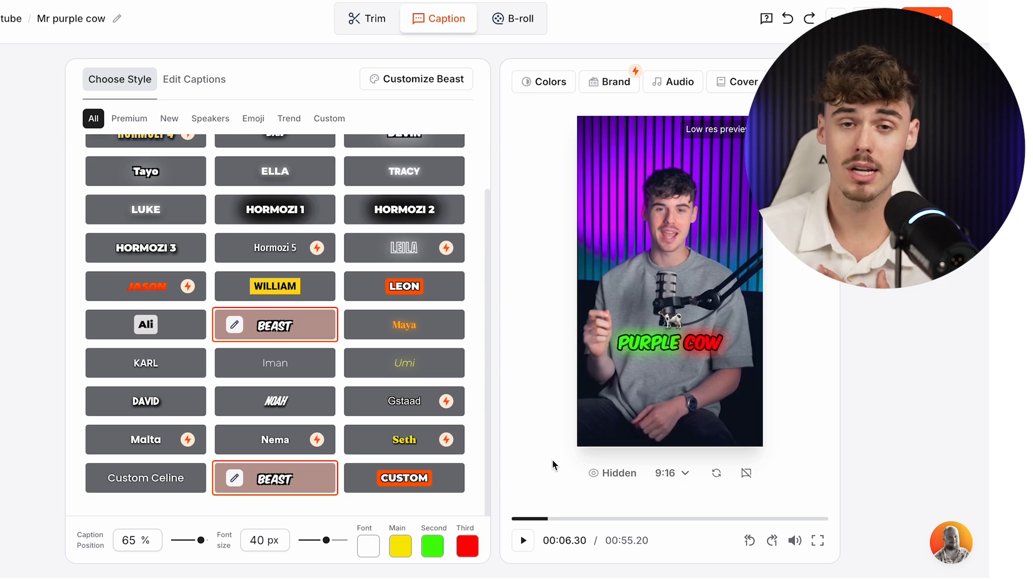
{"action": "left_click", "coordinate": [401, 545]}
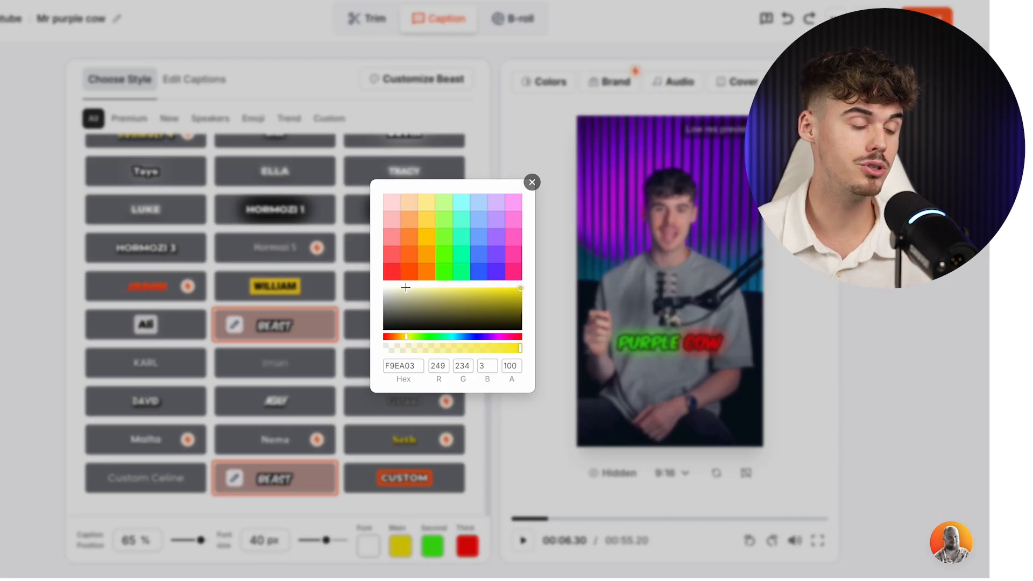
{"action": "left_click", "coordinate": [482, 256]}
{"action": "left_click", "coordinate": [509, 472]}
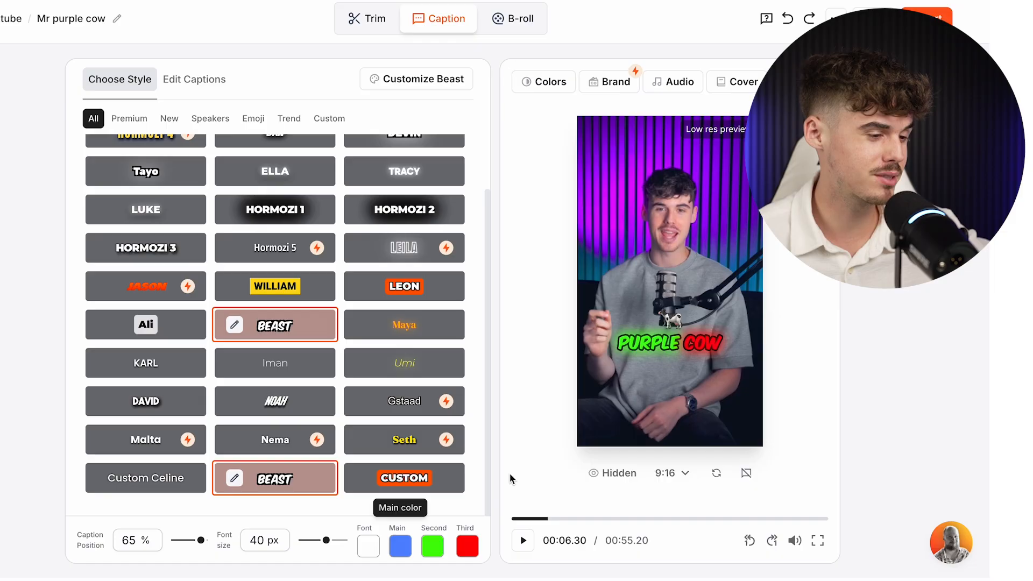
{"action": "left_click", "coordinate": [440, 549]}
{"action": "left_click", "coordinate": [514, 224]}
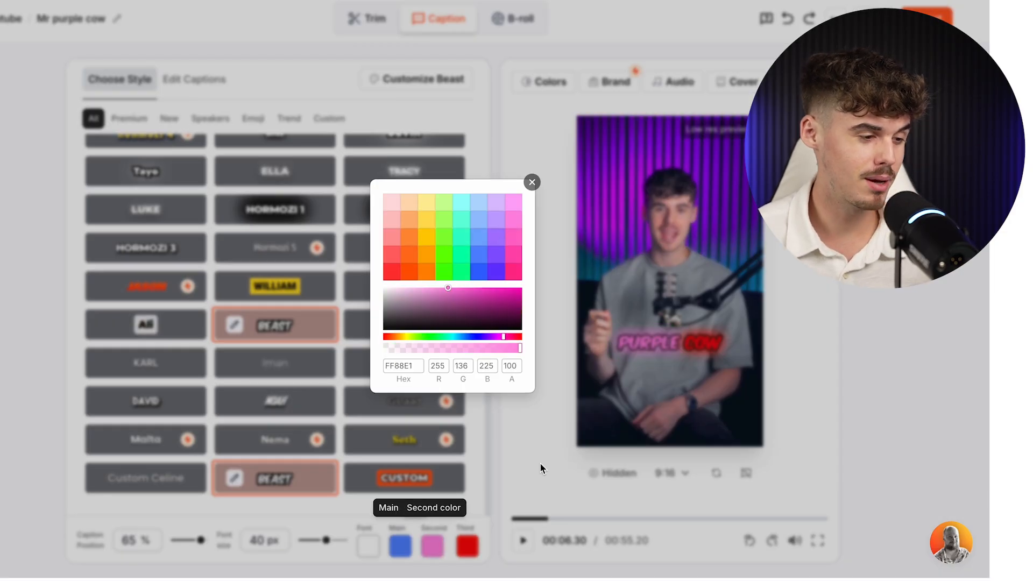
{"action": "left_click", "coordinate": [536, 454]}
{"action": "left_click", "coordinate": [467, 545]}
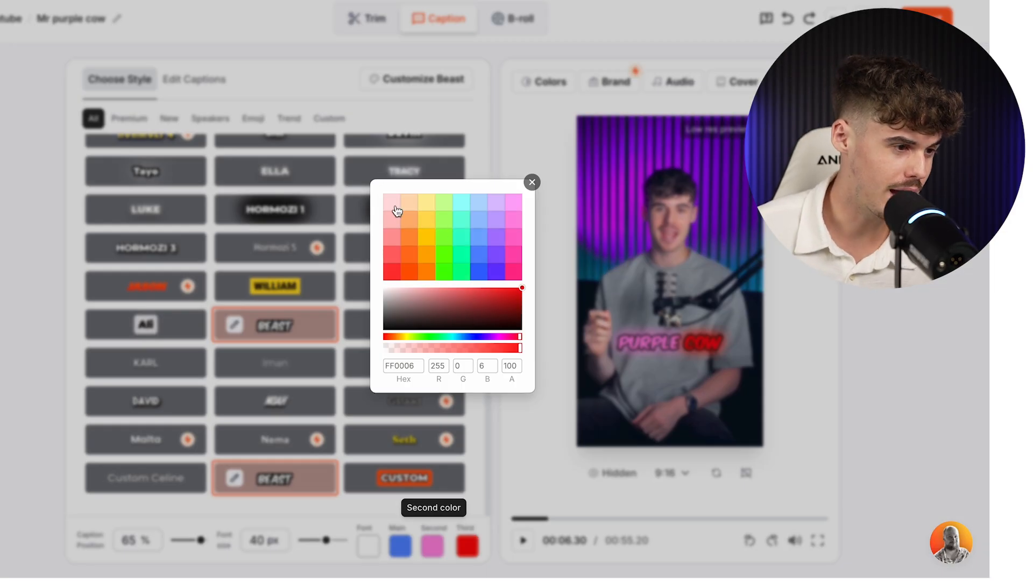
{"action": "left_click", "coordinate": [394, 206]}
{"action": "left_click", "coordinate": [531, 412]}
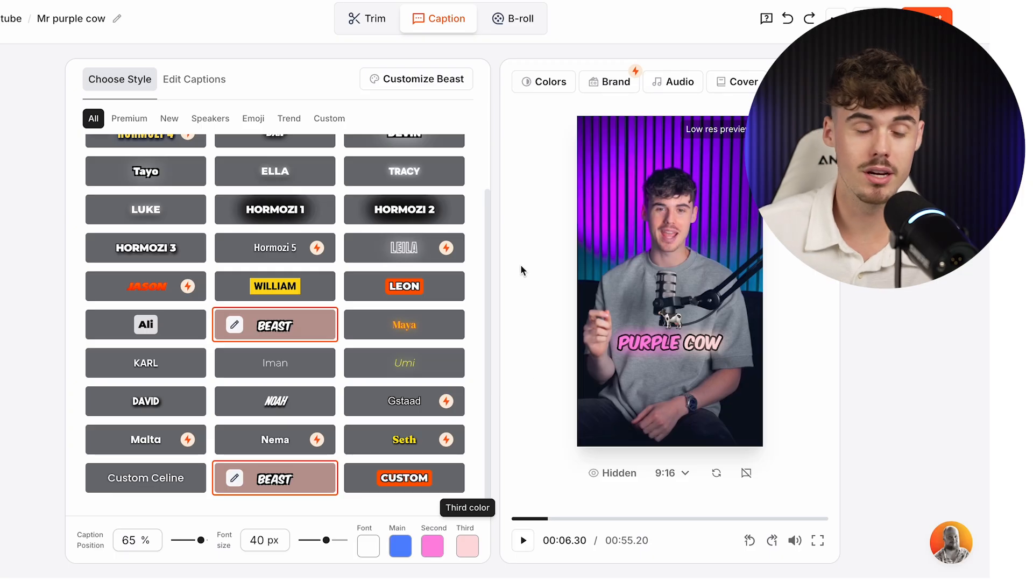
- Customize the Beast style with a 36 px font size, no uppercase and no shadow
{"action": "scroll", "coordinate": [345, 274], "scroll_direction": "up", "scroll_amount": 2}
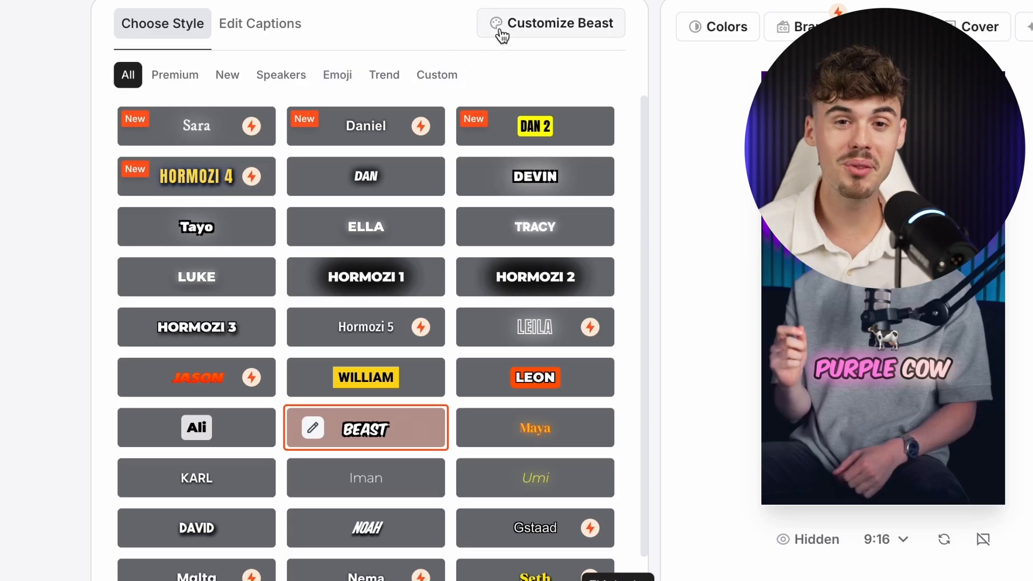
{"action": "scroll", "coordinate": [391, 450], "scroll_direction": "down", "scroll_amount": 1}
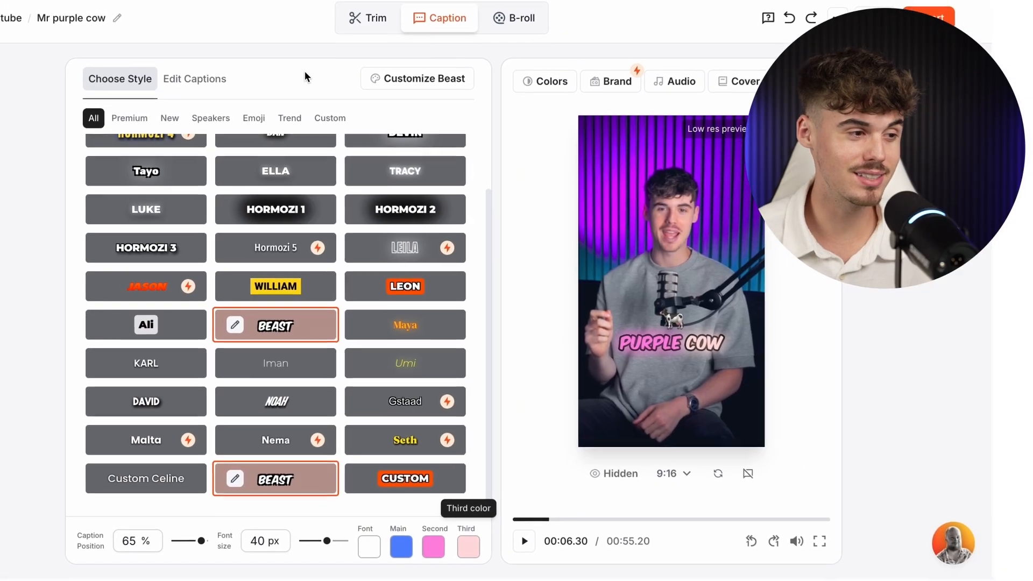
{"action": "left_click", "coordinate": [401, 85]}
{"action": "scroll", "coordinate": [291, 175], "scroll_direction": "down", "scroll_amount": 1}
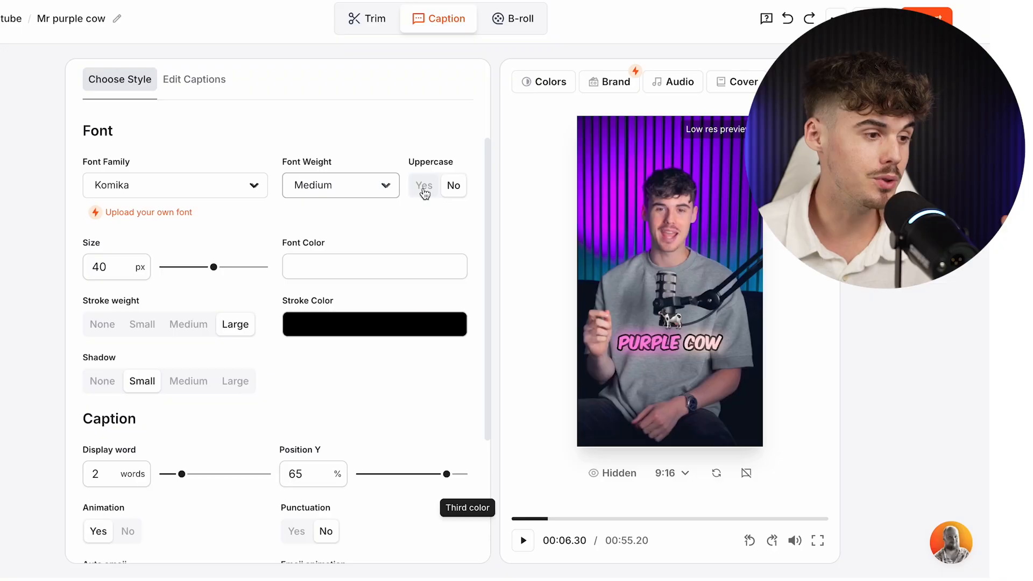
{"action": "left_click", "coordinate": [424, 189]}
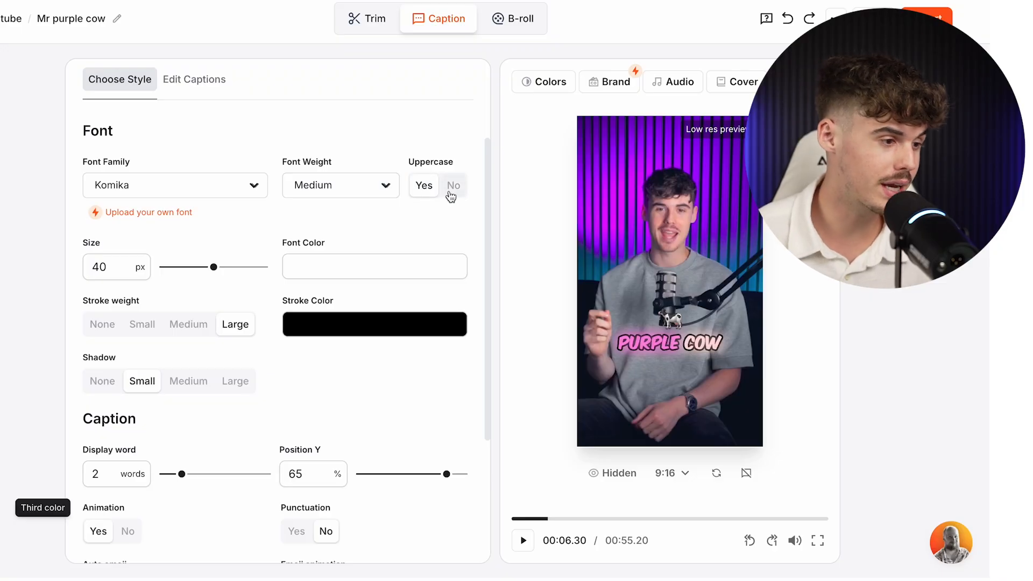
{"action": "left_click_drag", "start_coordinate": [215, 274], "coordinate": [209, 274]}
{"action": "scroll", "coordinate": [209, 276], "scroll_direction": "down", "scroll_amount": 1}
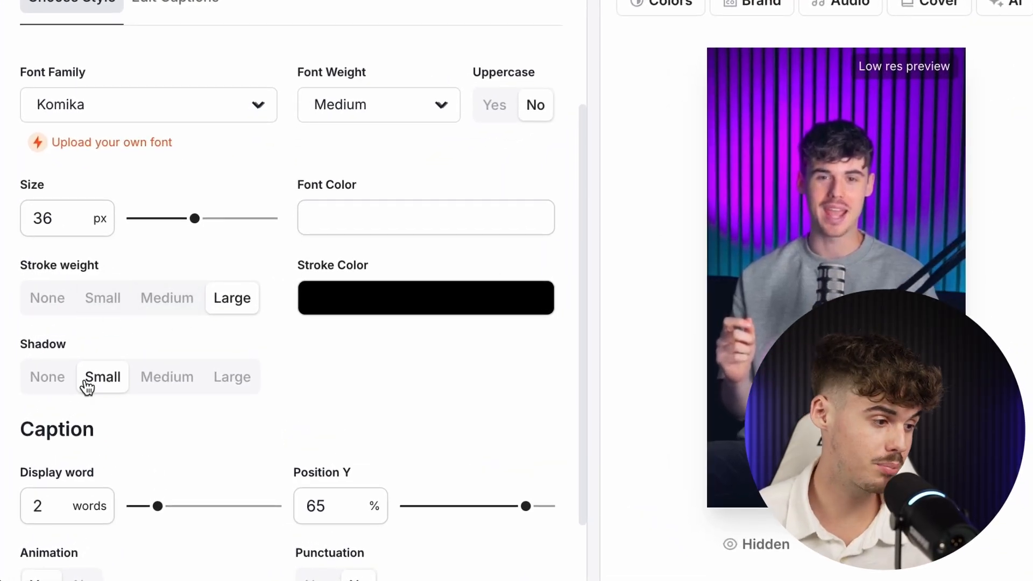
{"action": "left_click", "coordinate": [64, 385]}
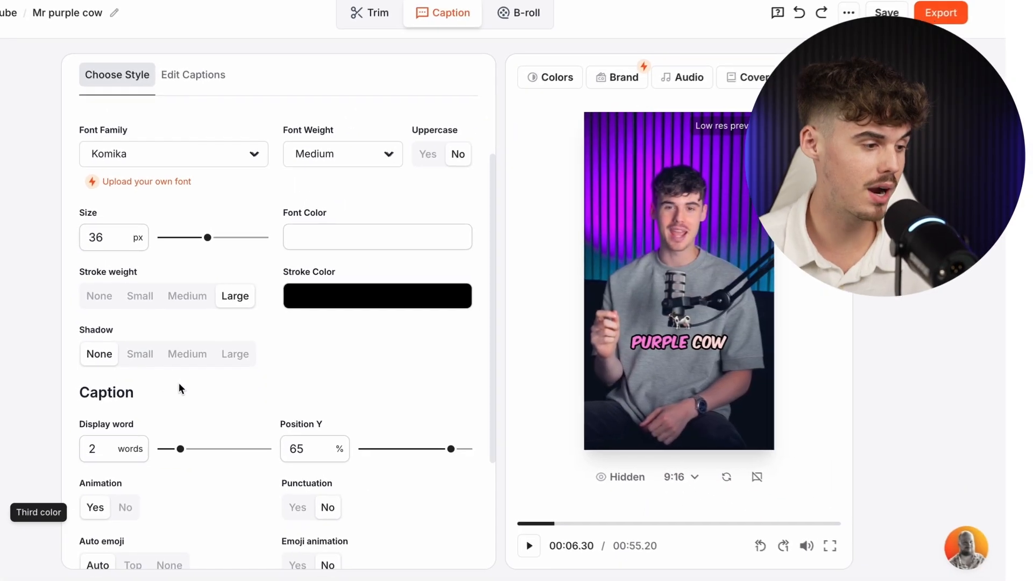
- Try displaying more words per caption and return the setting to 2 words
{"action": "scroll", "coordinate": [183, 390], "scroll_direction": "down", "scroll_amount": 3}
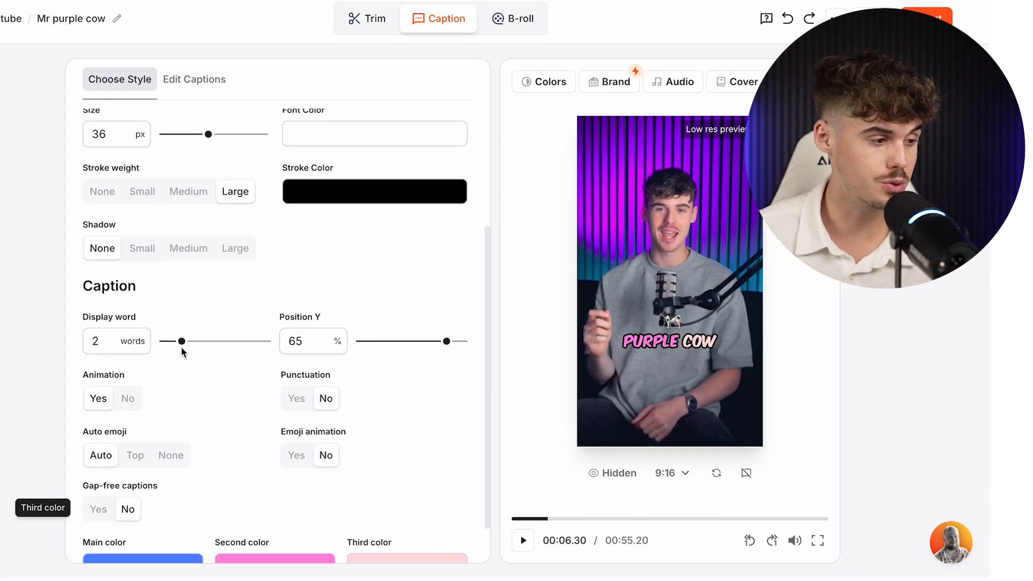
{"action": "left_click_drag", "start_coordinate": [195, 349], "coordinate": [249, 351]}
{"action": "left_click_drag", "start_coordinate": [178, 346], "coordinate": [182, 347]}
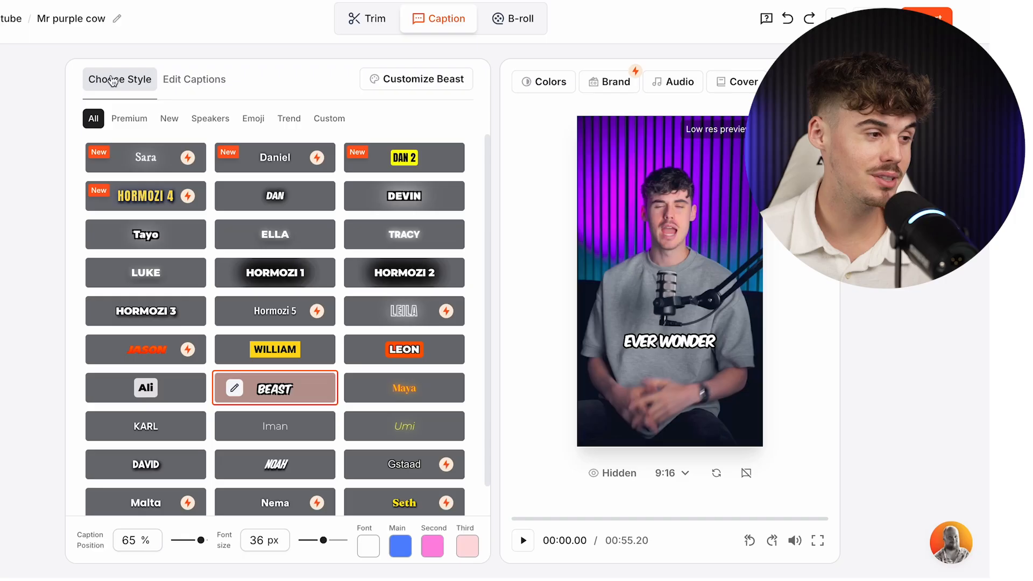
- Open the captions for text editing, try adding extra v's to "Ever" in the first caption, and remove them
{"action": "left_click", "coordinate": [193, 82]}
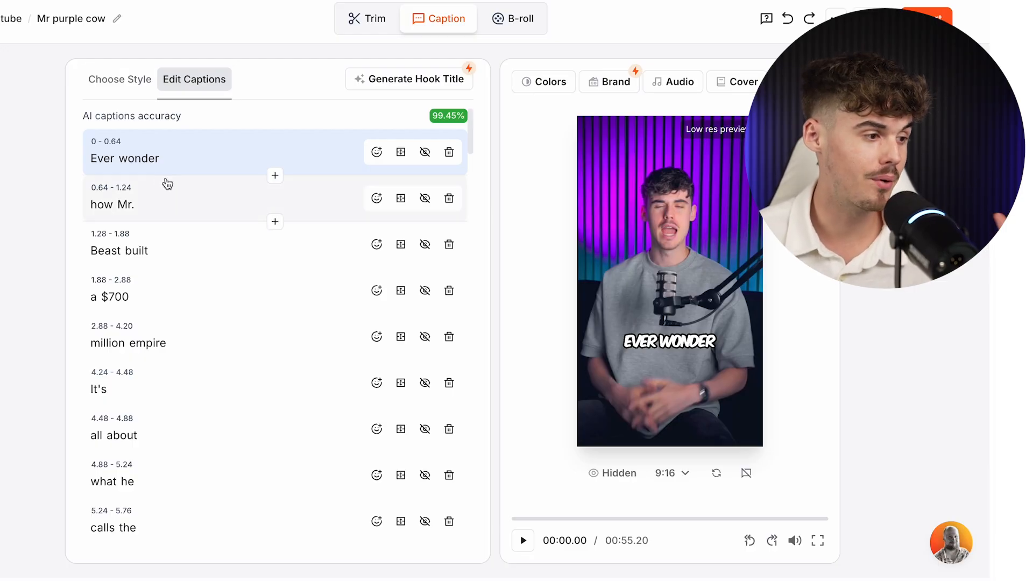
{"action": "left_click", "coordinate": [137, 159]}
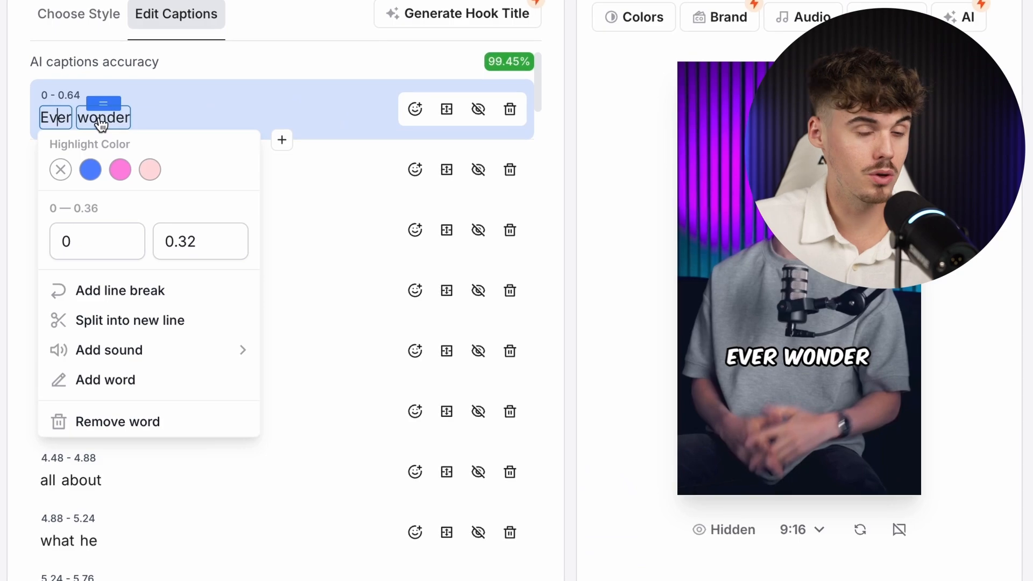
{"action": "type", "text": "vvvvv"}
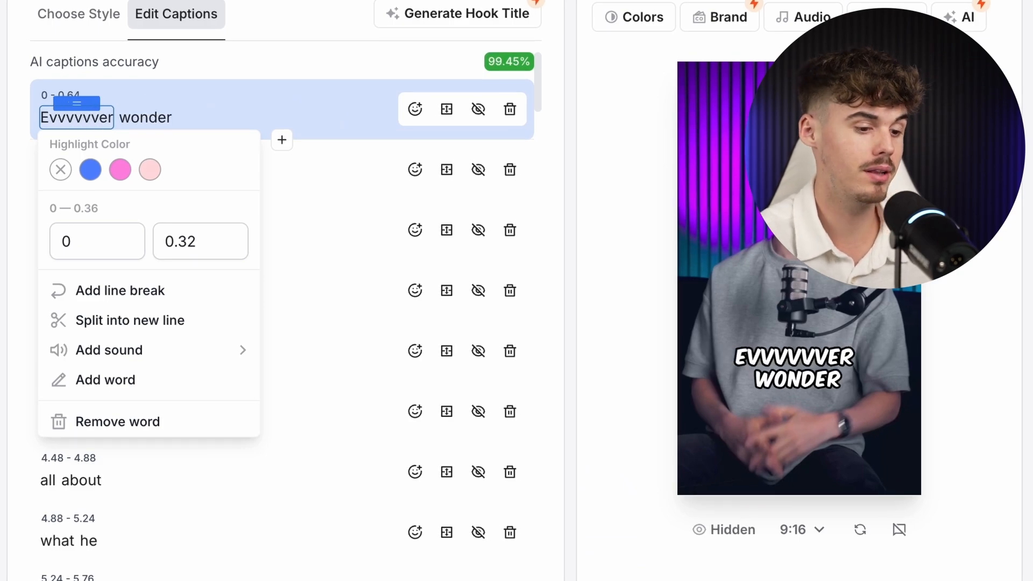
{"action": "key", "text": "BackSpace"}
{"action": "key", "text": "BackSpace"}
{"action": "key", "text": "BackSpace"}
{"action": "key", "text": "BackSpace"}
{"action": "key", "text": "BackSpace"}
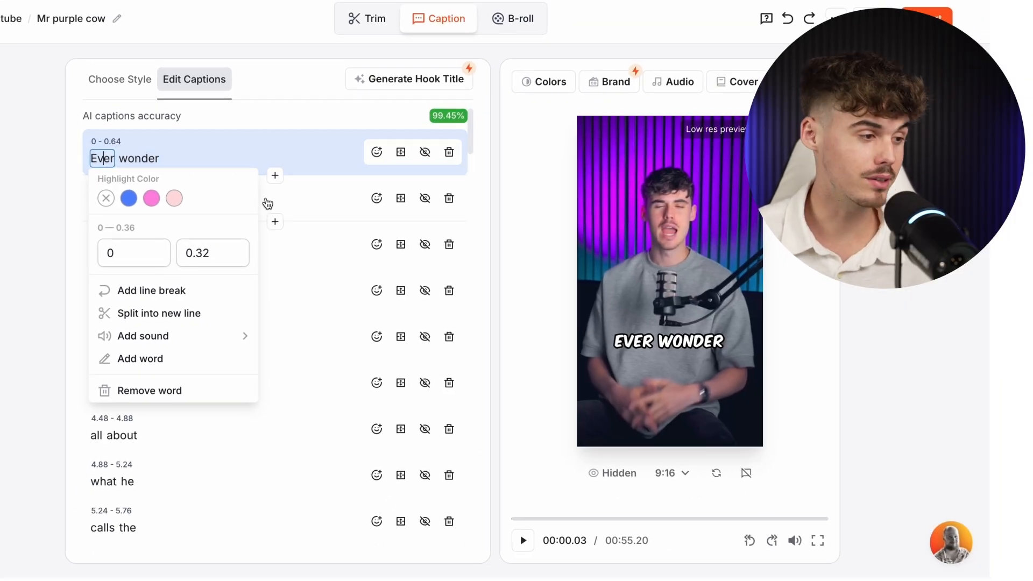
{"action": "left_click", "coordinate": [265, 203]}
- View the options for the word "built" and remove the emoji from the "CEO" caption
{"action": "left_click", "coordinate": [144, 251]}
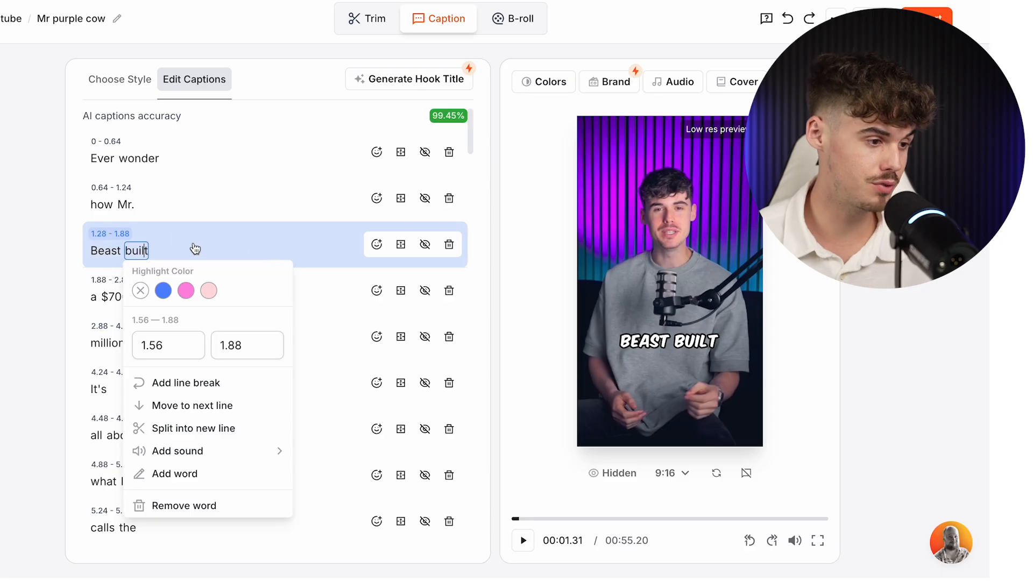
{"action": "scroll", "coordinate": [263, 246], "scroll_direction": "down", "scroll_amount": 10}
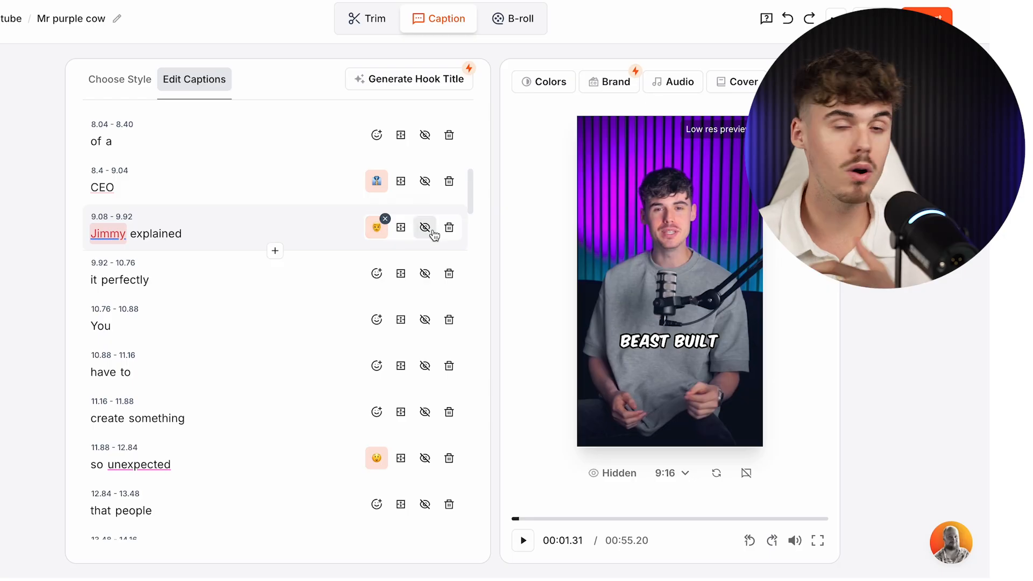
{"action": "left_click", "coordinate": [379, 182]}
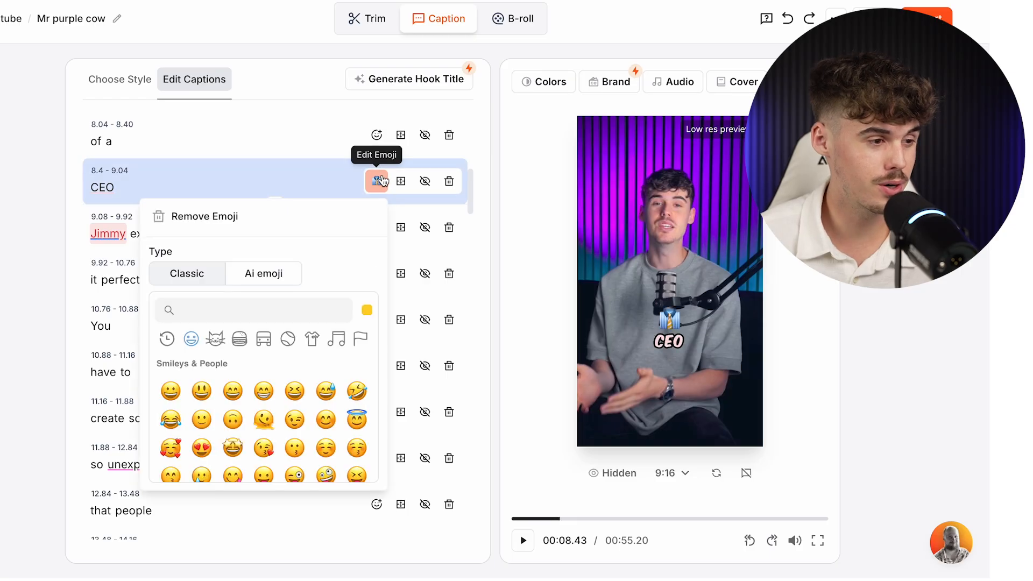
{"action": "left_click", "coordinate": [309, 174]}
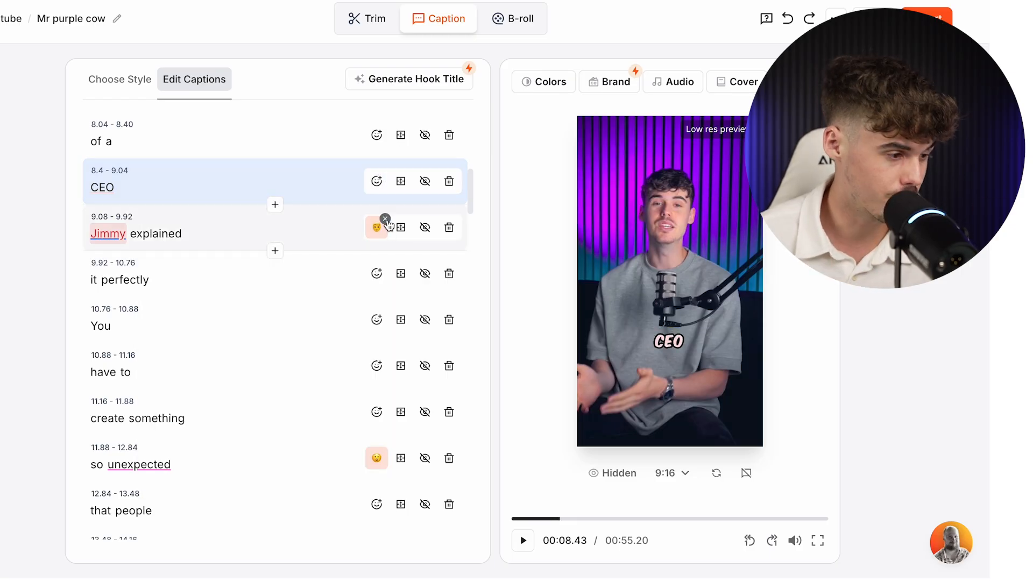
{"action": "scroll", "coordinate": [382, 258], "scroll_direction": "down", "scroll_amount": 8}
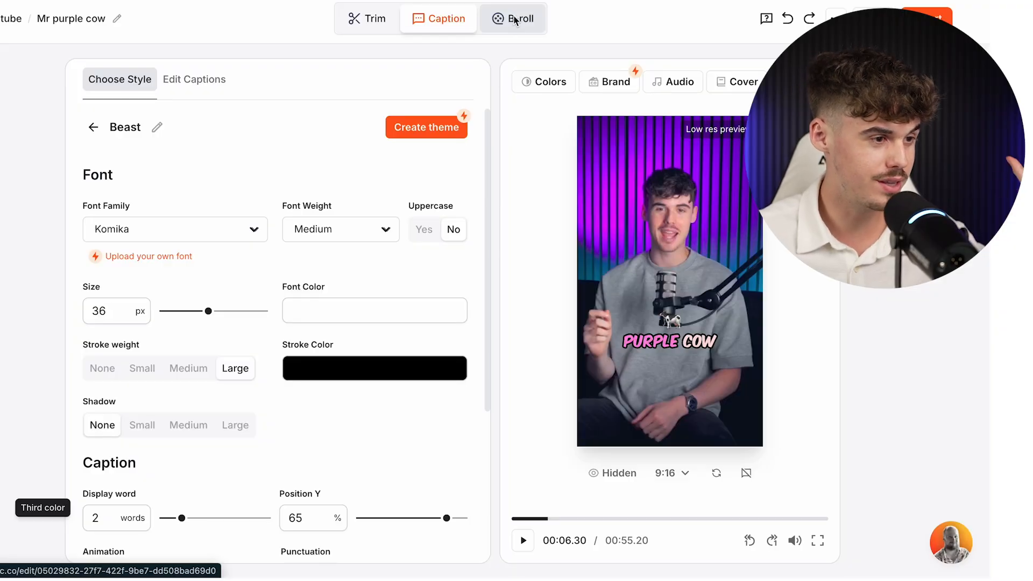
- Examine the Magic B-rolls options, and try Magic Zooms on the scenes before resetting them
{"action": "left_click", "coordinate": [512, 20]}
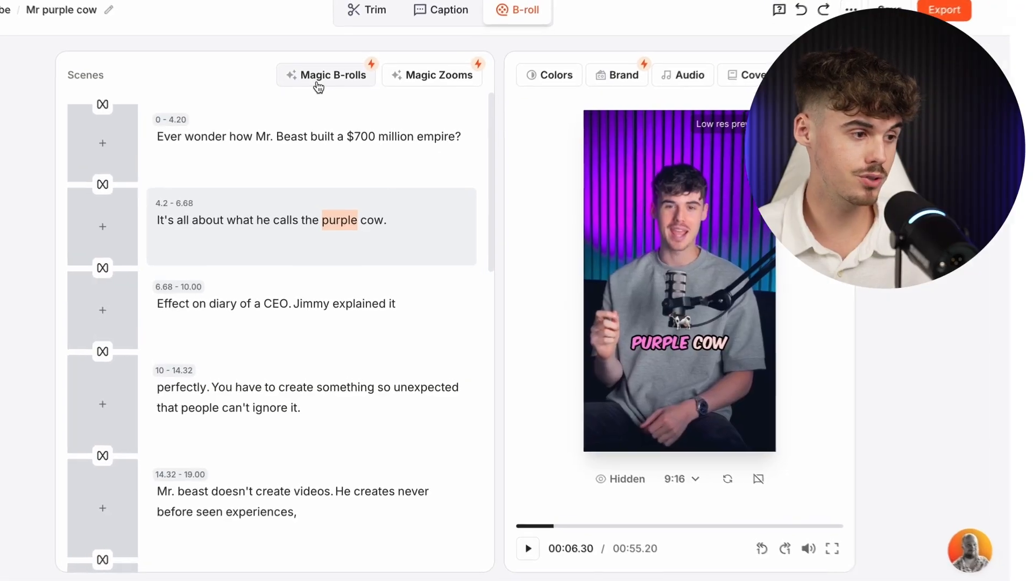
{"action": "left_click", "coordinate": [320, 79]}
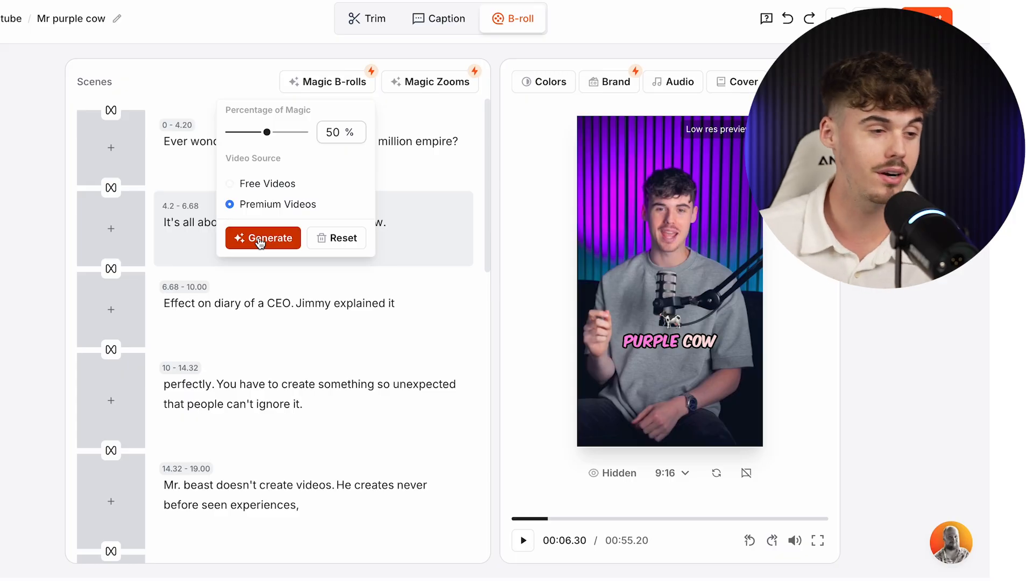
{"action": "left_click", "coordinate": [437, 81]}
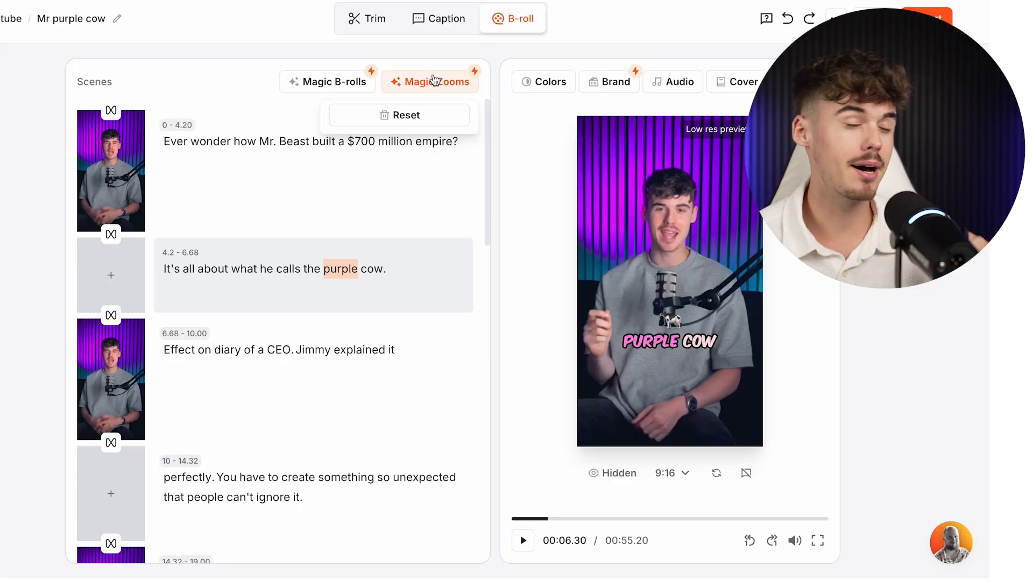
{"action": "left_click", "coordinate": [414, 129]}
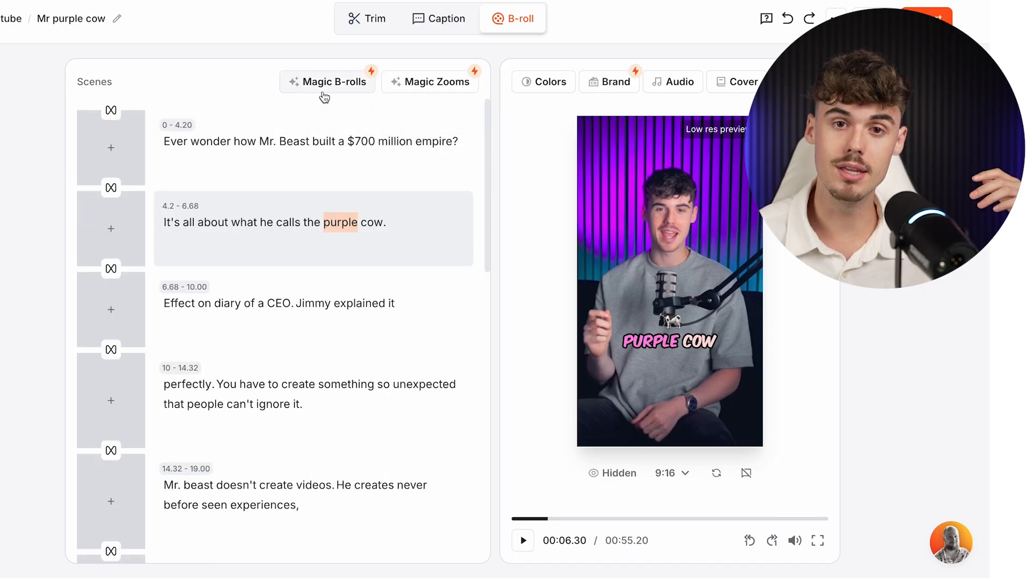
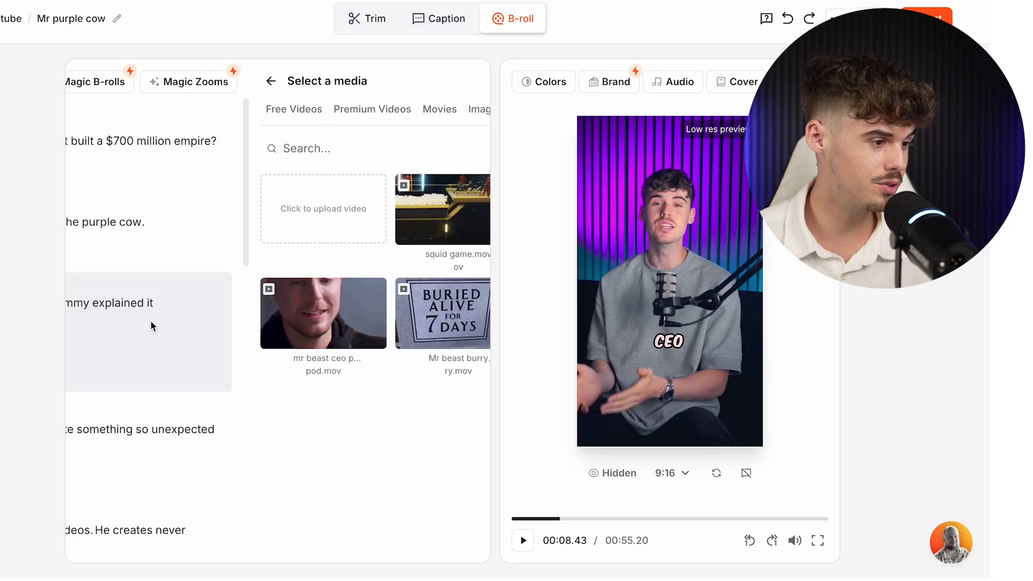
- Set the vertical position of the B-roll on the "Effect on diary of a CEO" scene to 14 and check its available zoom effects
{"action": "mouse_move", "coordinate": [146, 326]}
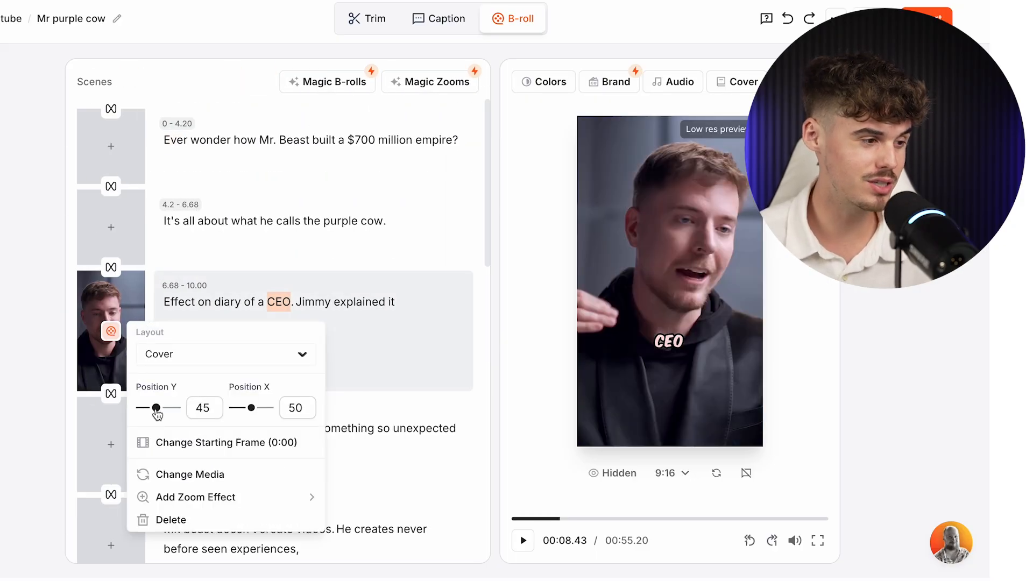
{"action": "left_click", "coordinate": [156, 408]}
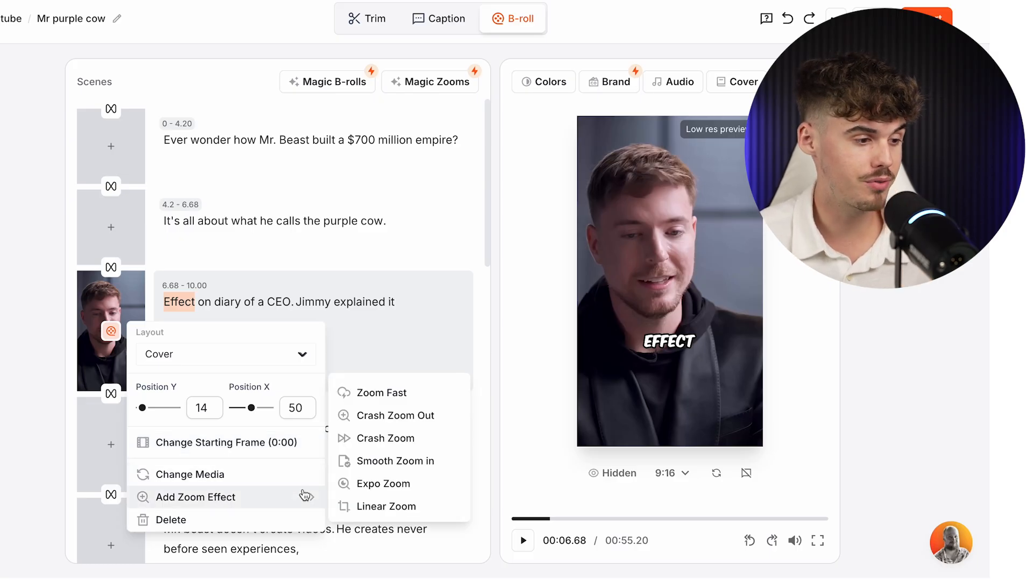
{"action": "left_click", "coordinate": [288, 495]}
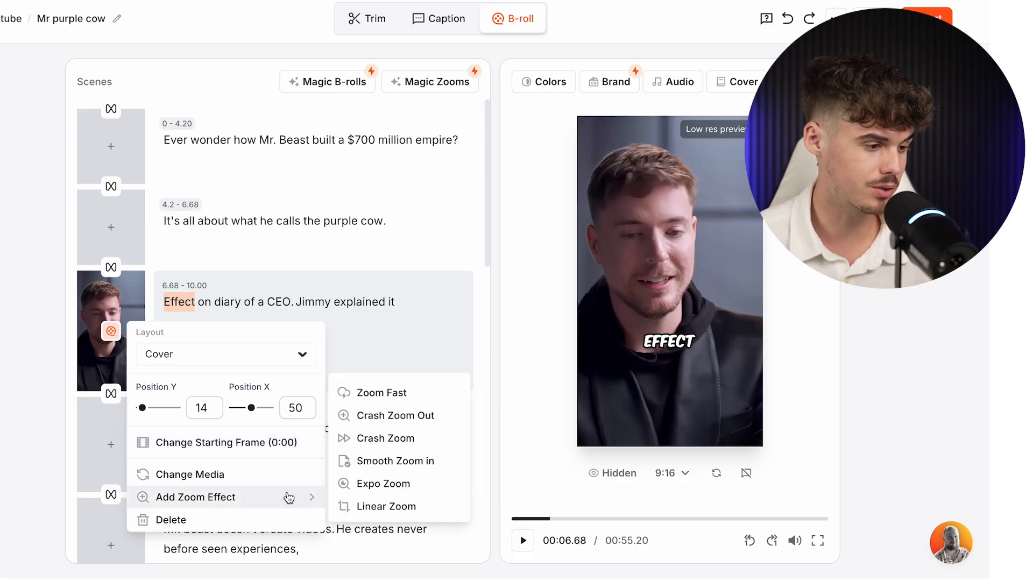
{"action": "left_click", "coordinate": [345, 414]}
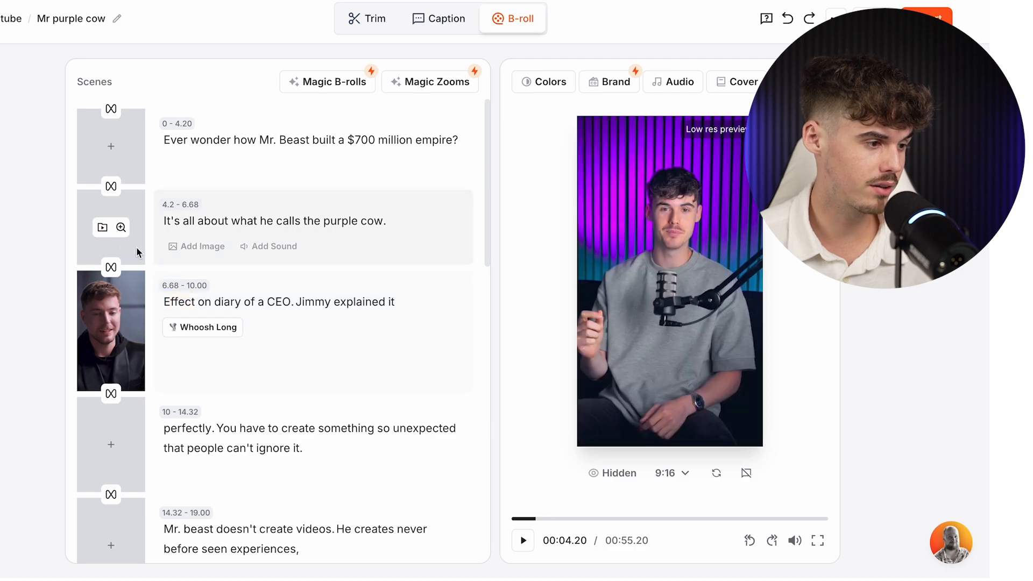
- Play the video through the "Effect on diary of a CEO" scene to preview its B-roll
{"action": "scroll", "coordinate": [145, 264], "scroll_direction": "down", "scroll_amount": 3}
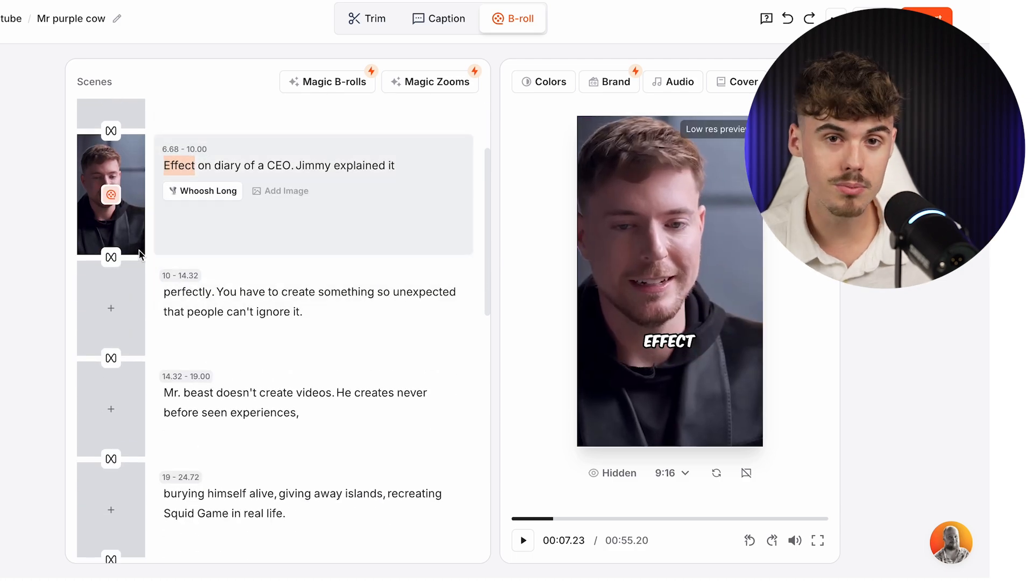
{"action": "scroll", "coordinate": [107, 215], "scroll_direction": "up", "scroll_amount": 3}
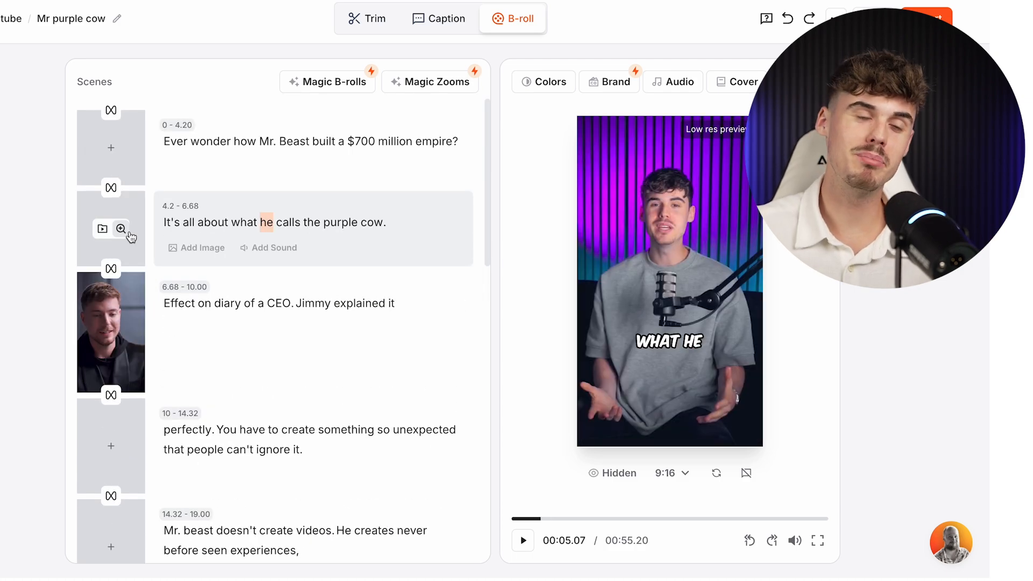
{"action": "key", "text": "space"}
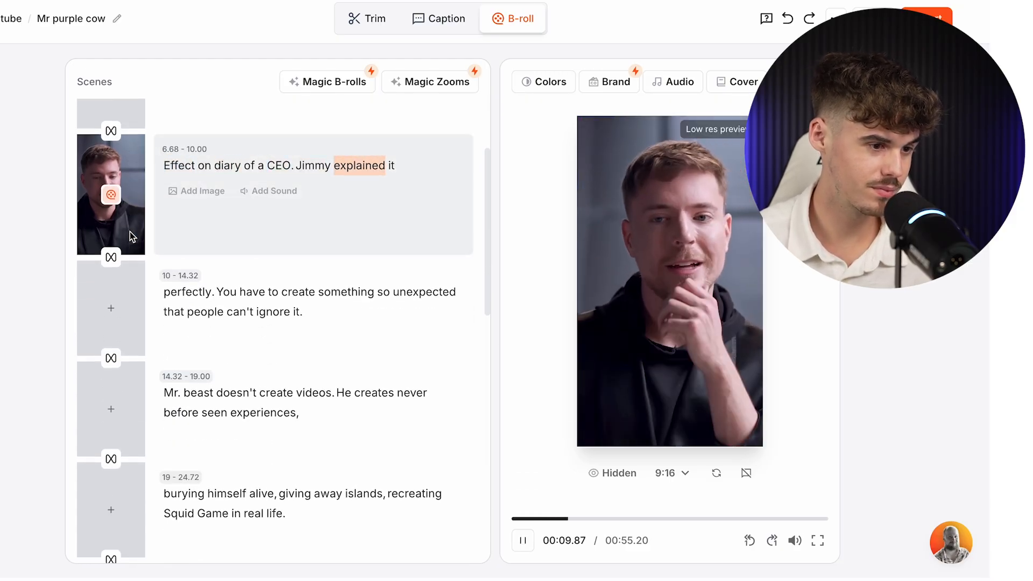
{"action": "key", "text": "space"}
{"action": "scroll", "coordinate": [142, 231], "scroll_direction": "up", "scroll_amount": 3}
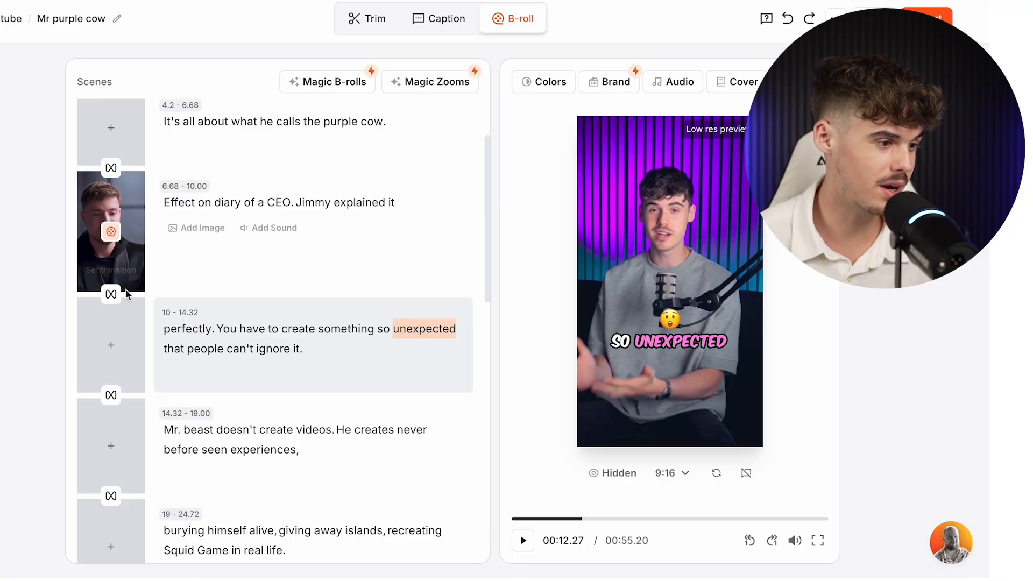
- Add the uploaded squid game video as B-roll to the scene starting with "burying himself alive"
{"action": "scroll", "coordinate": [108, 296], "scroll_direction": "down", "scroll_amount": 5}
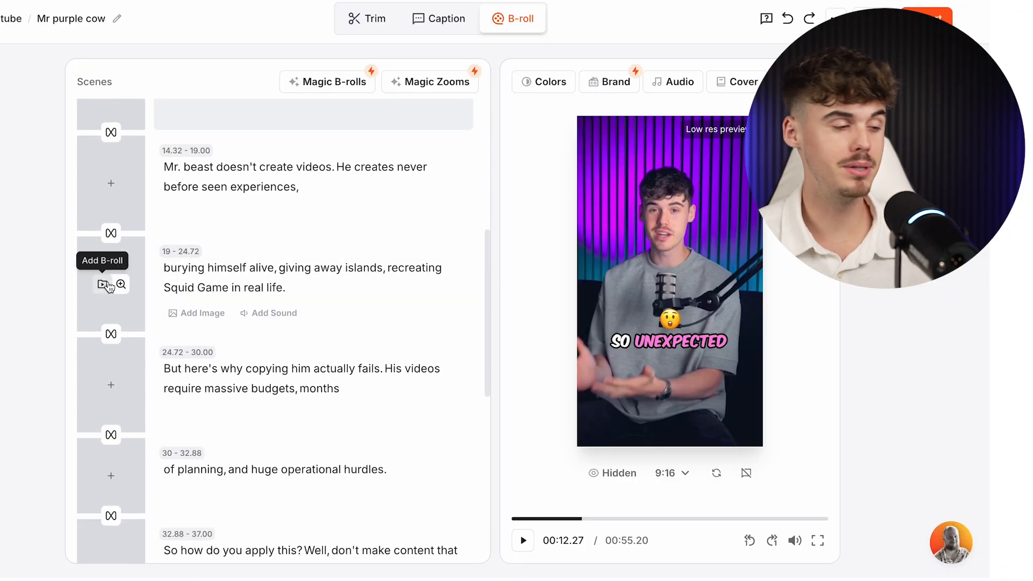
{"action": "left_click", "coordinate": [106, 284]}
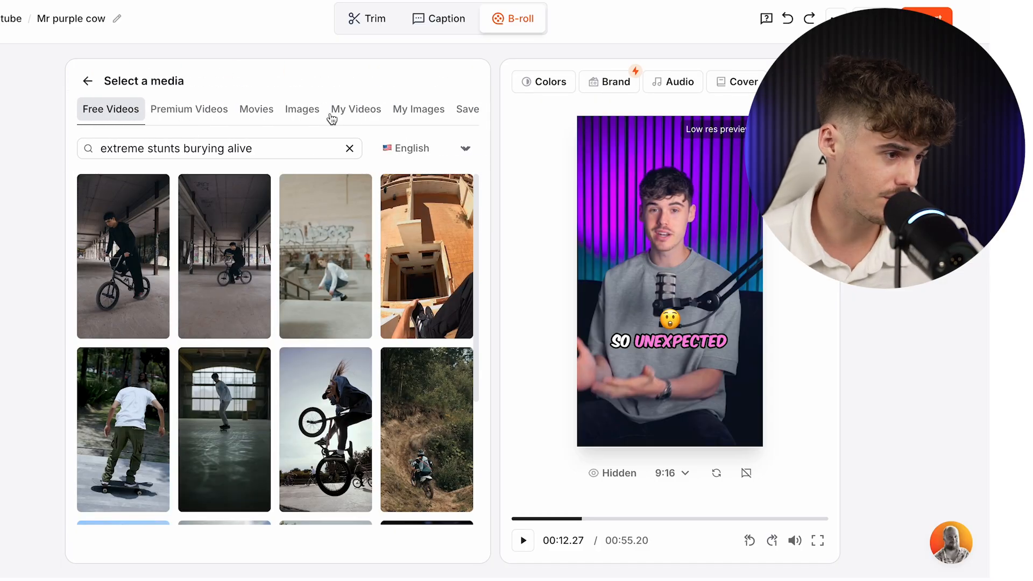
{"action": "left_click", "coordinate": [369, 116]}
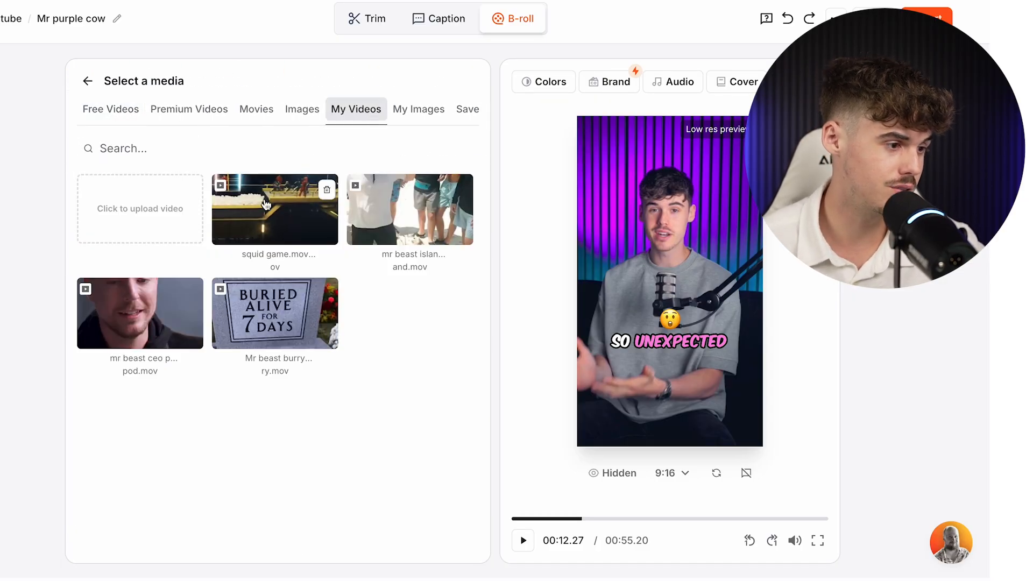
{"action": "left_click", "coordinate": [266, 203]}
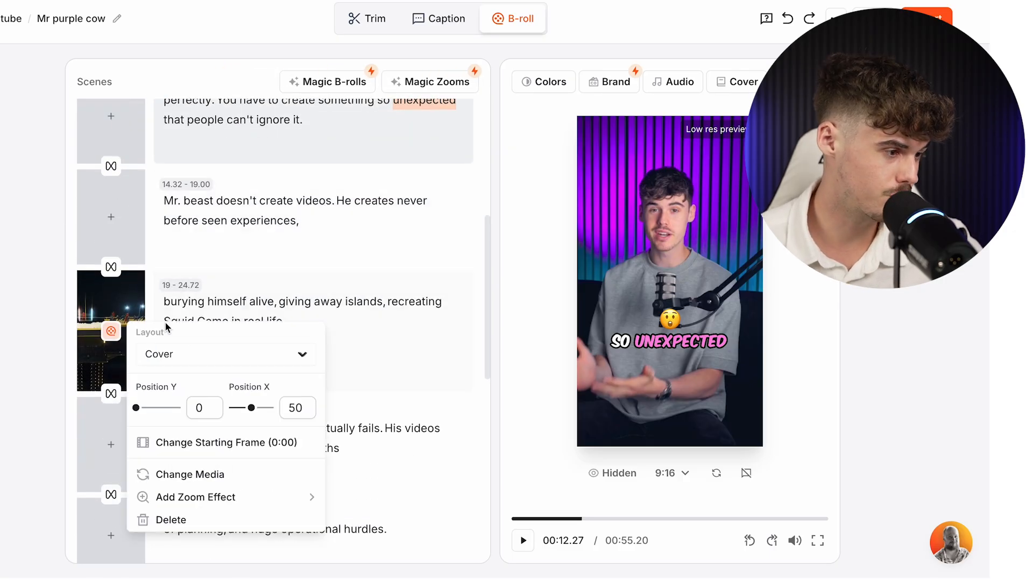
{"action": "left_click", "coordinate": [134, 307]}
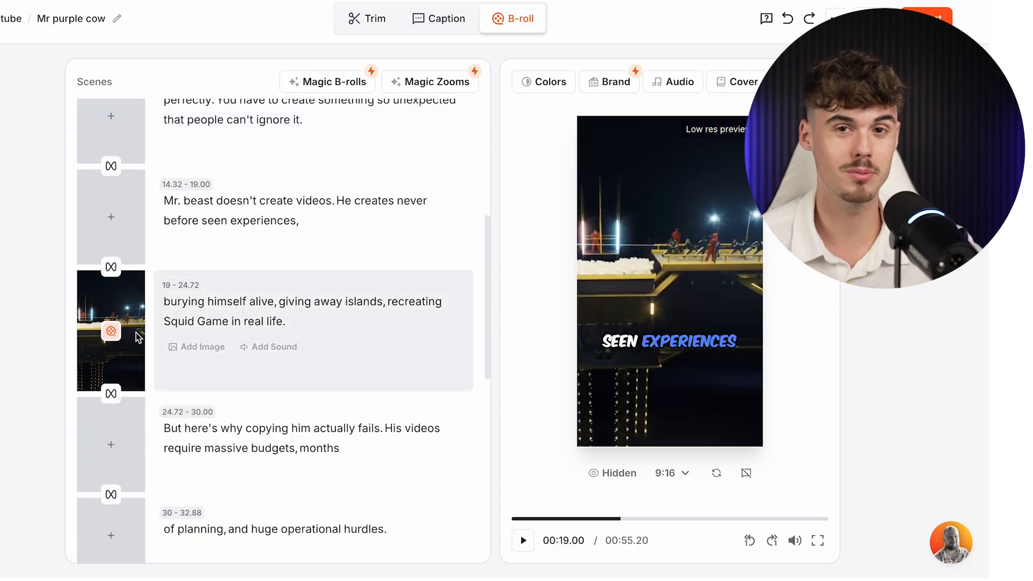
- Shorten the "burying himself alive" scene so that it ends at 22.07 seconds
{"action": "scroll", "coordinate": [219, 337], "scroll_direction": "down", "scroll_amount": 1}
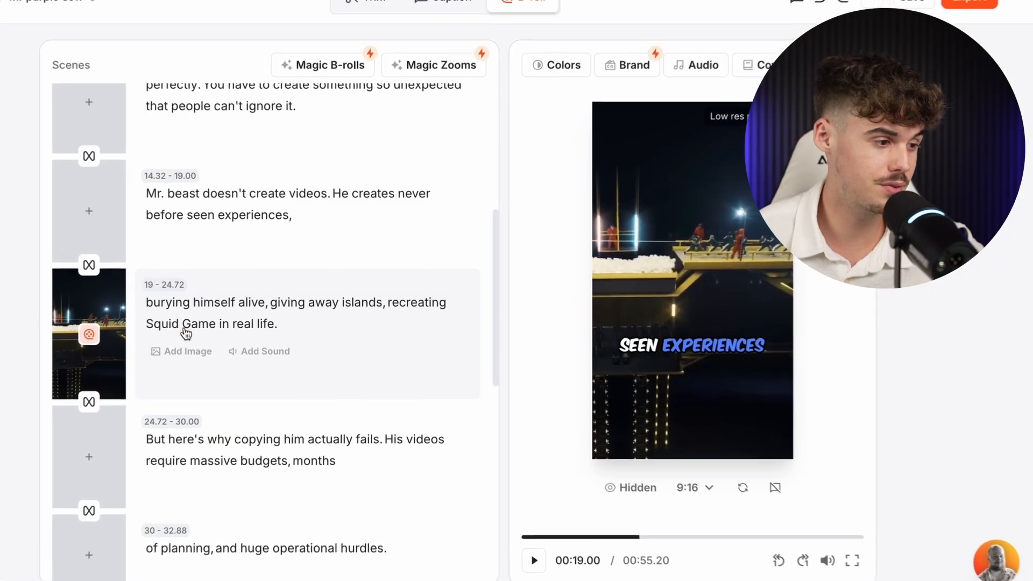
{"action": "left_click", "coordinate": [169, 286]}
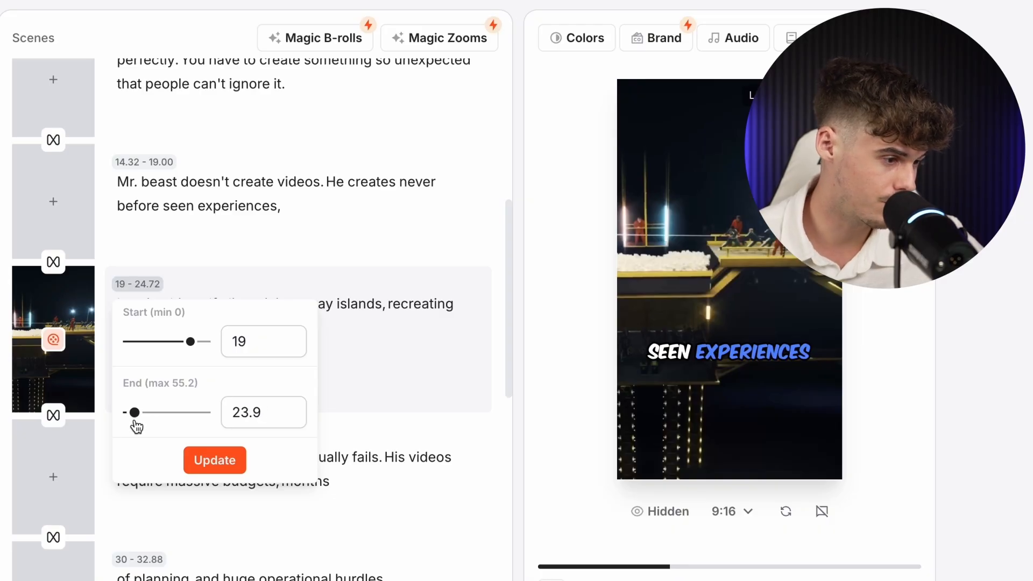
{"action": "left_click_drag", "start_coordinate": [134, 422], "coordinate": [131, 422]}
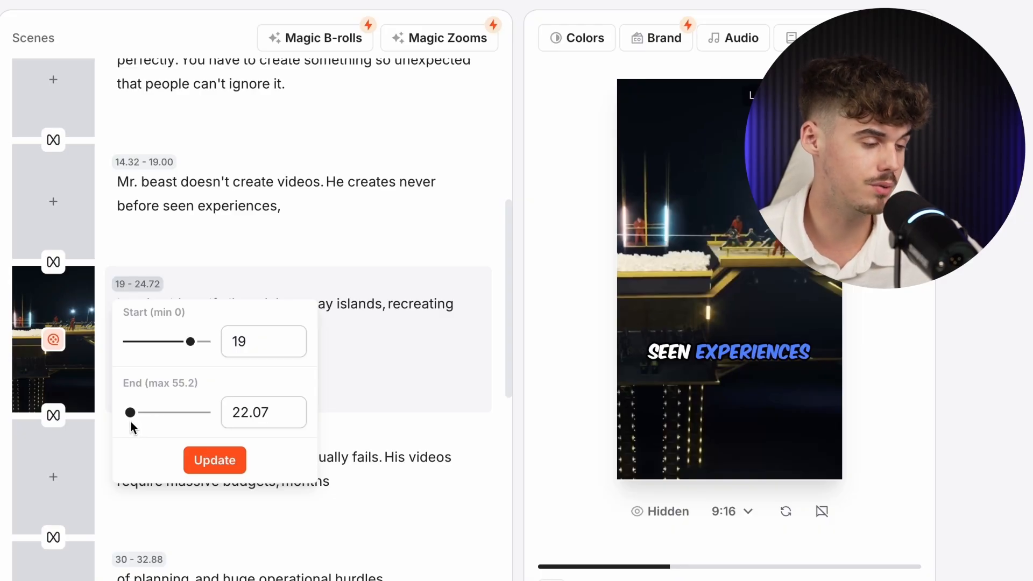
{"action": "left_click", "coordinate": [215, 459]}
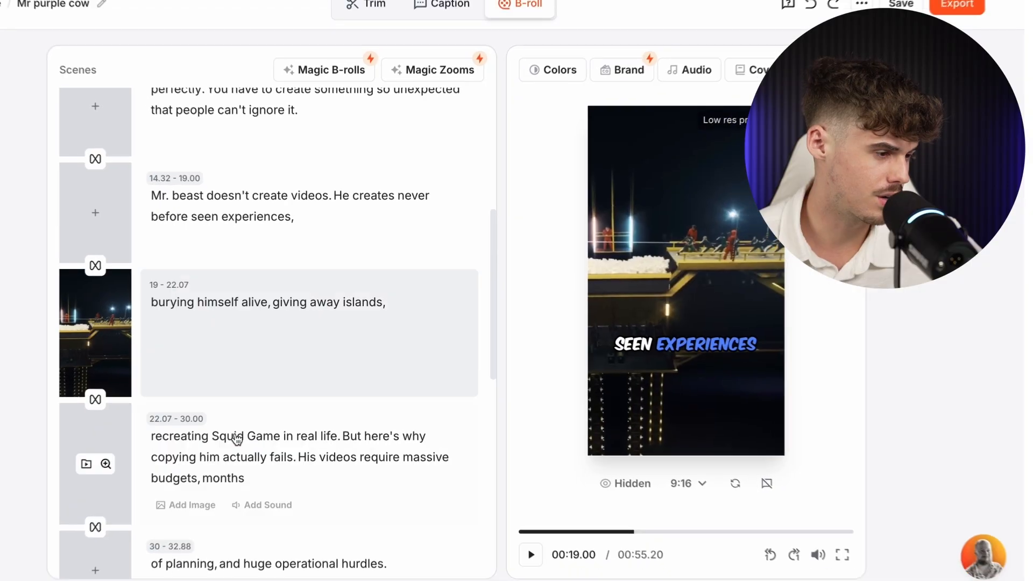
{"action": "left_click", "coordinate": [167, 309]}
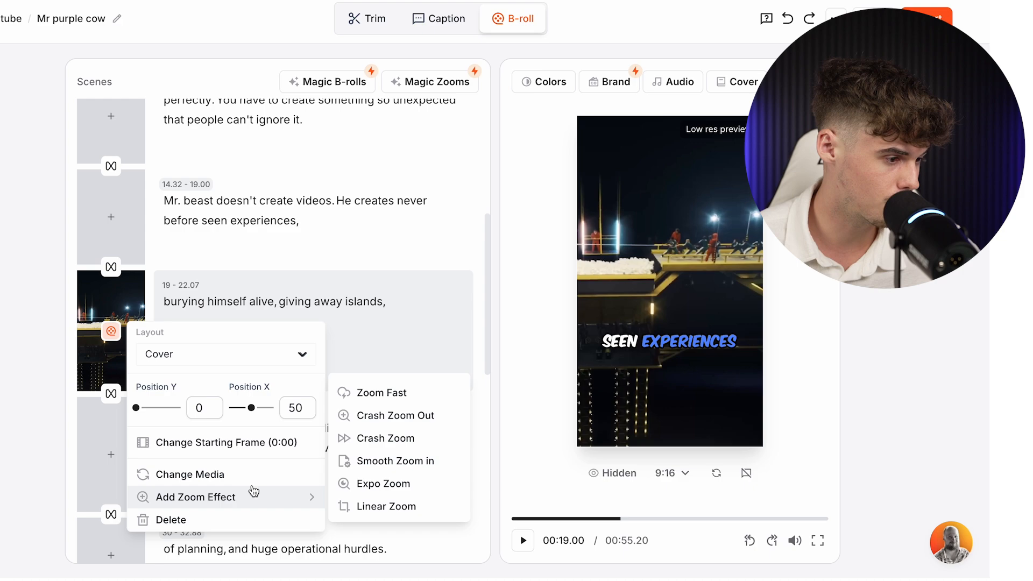
{"action": "left_click", "coordinate": [186, 299]}
{"action": "left_click", "coordinate": [186, 282]}
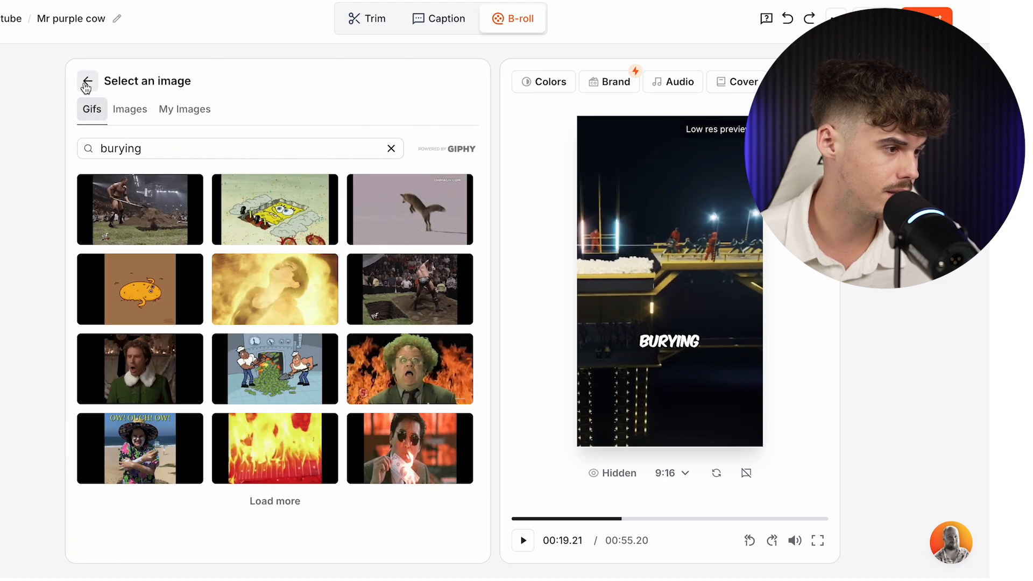
{"action": "key", "text": "Escape"}
{"action": "left_click", "coordinate": [162, 288]}
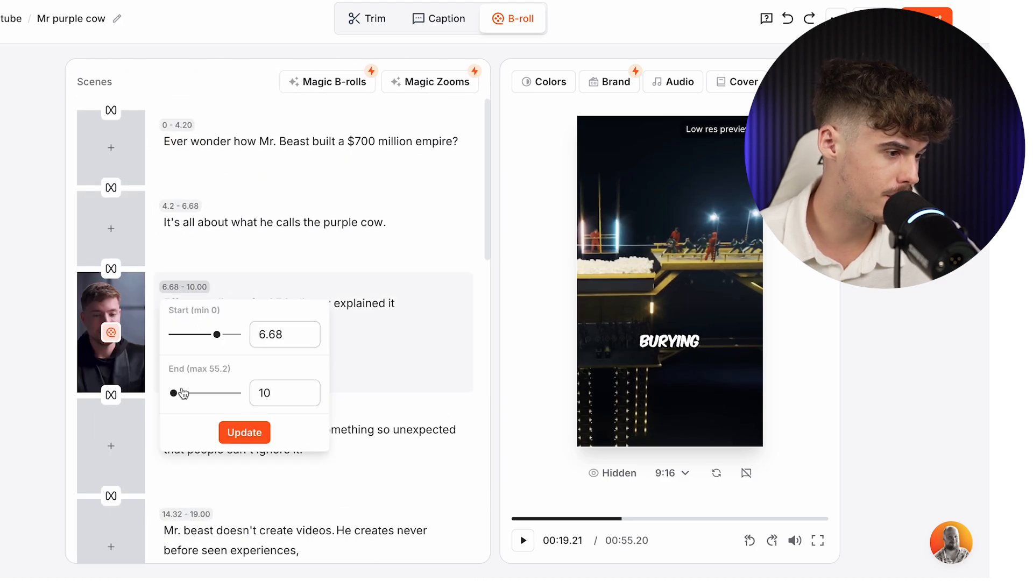
- Set the end of the scene starting at 19 seconds to 20.78 so it covers only "burying himself alive"
{"action": "scroll", "coordinate": [201, 302], "scroll_direction": "down", "scroll_amount": 5}
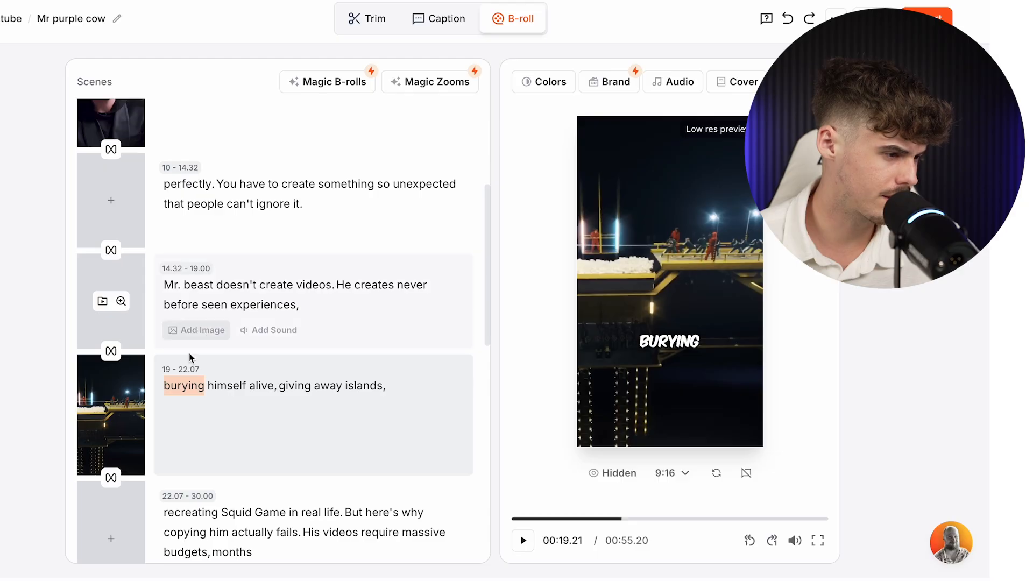
{"action": "left_click", "coordinate": [186, 370]}
{"action": "left_click_drag", "start_coordinate": [174, 482], "coordinate": [175, 484]}
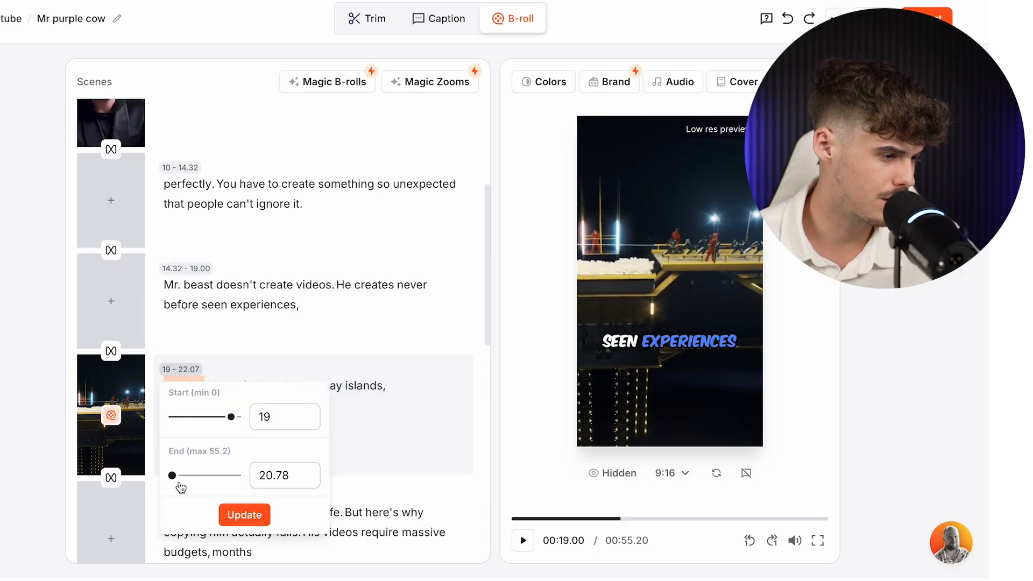
{"action": "left_click", "coordinate": [245, 512]}
- Set the end of the scene starting at 20.78 seconds to 22.46 so it covers only "giving away islands"
{"action": "scroll", "coordinate": [219, 422], "scroll_direction": "down", "scroll_amount": 3}
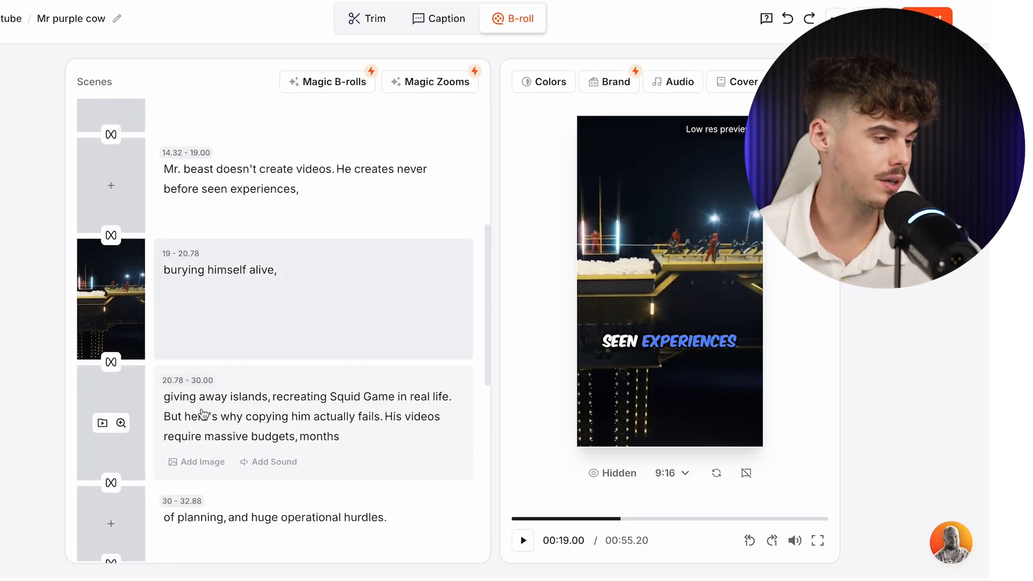
{"action": "left_click", "coordinate": [187, 312]}
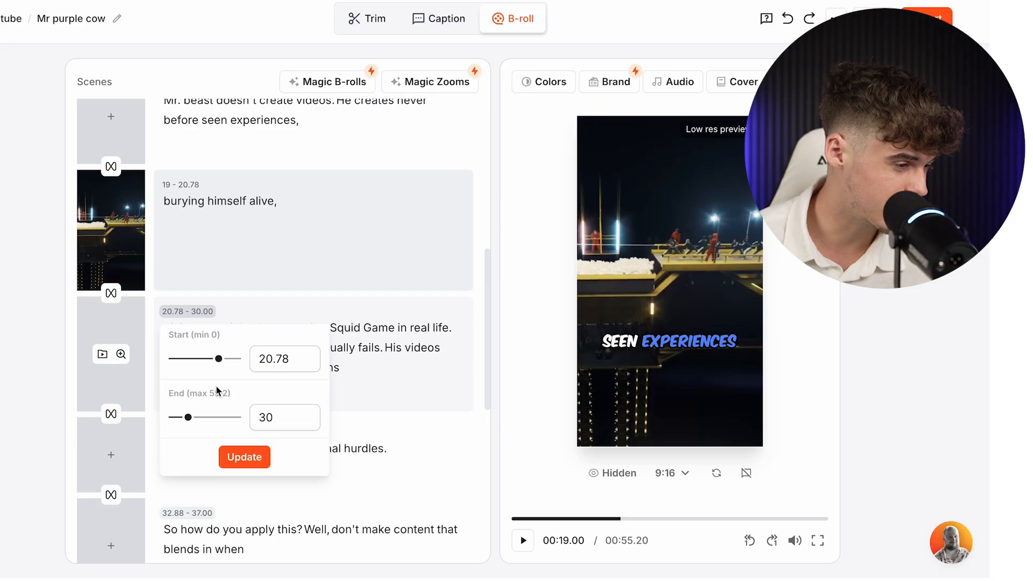
{"action": "left_click_drag", "start_coordinate": [177, 425], "coordinate": [175, 426]}
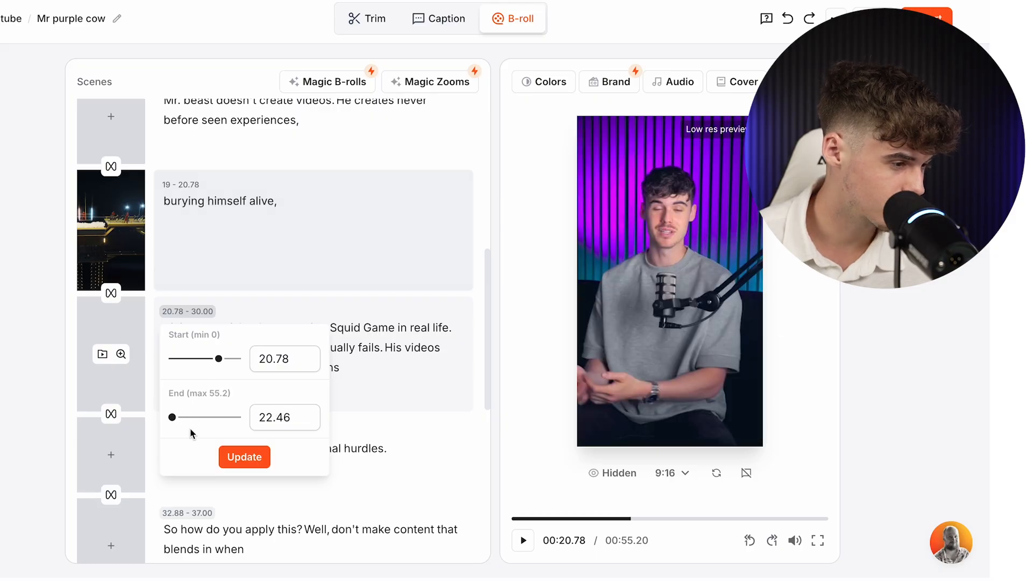
{"action": "left_click", "coordinate": [245, 457]}
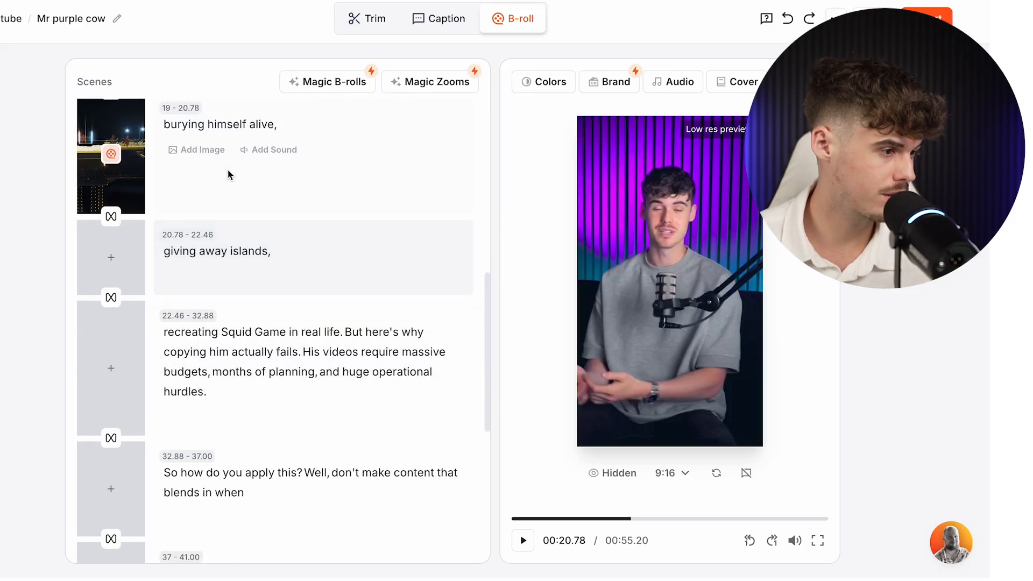
- Shorten the "recreating Squid Game" scene so that it ends at 24.25 seconds
{"action": "left_click", "coordinate": [227, 170]}
{"action": "left_click", "coordinate": [271, 332]}
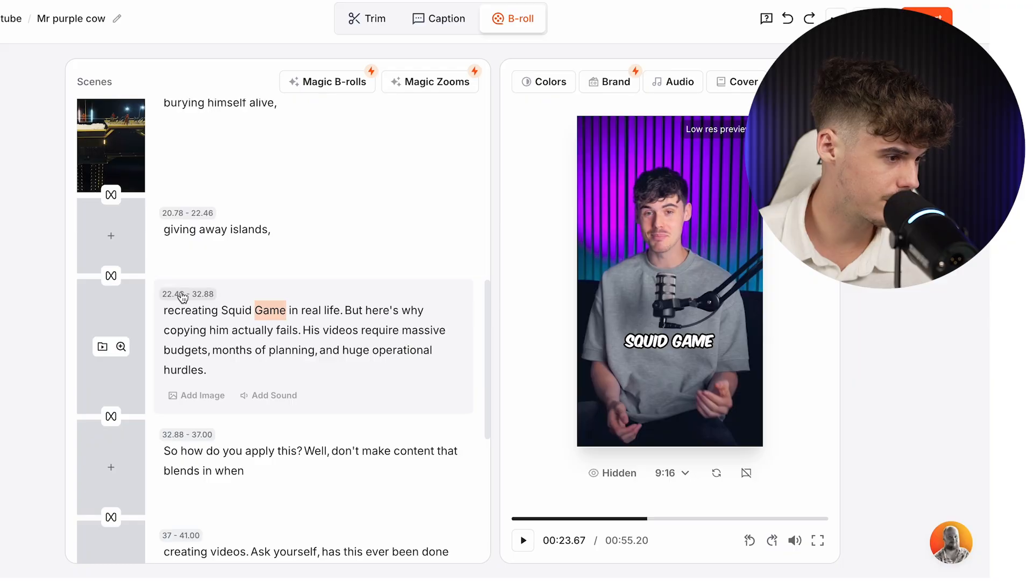
{"action": "left_click", "coordinate": [183, 295]}
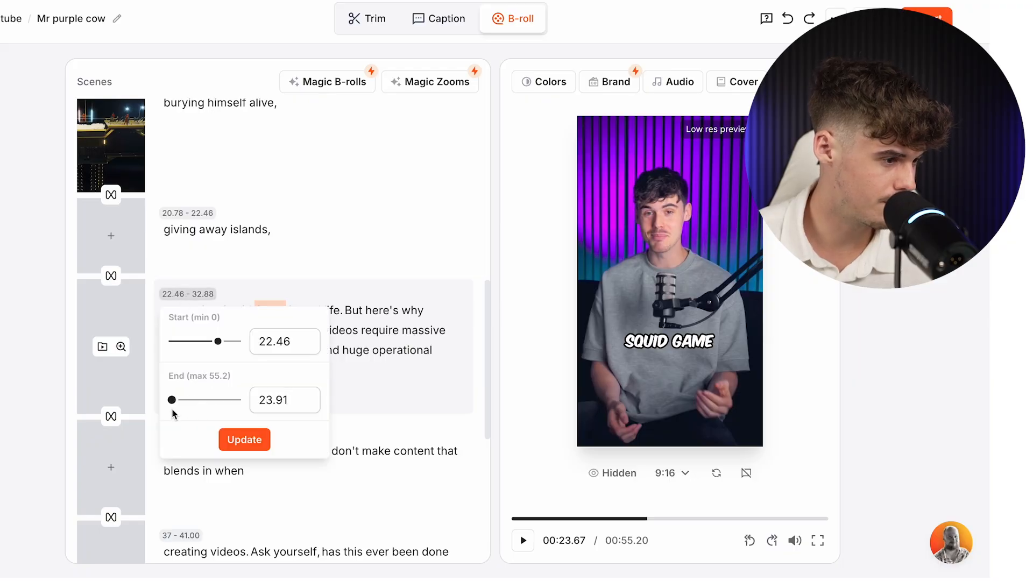
{"action": "left_click", "coordinate": [244, 439]}
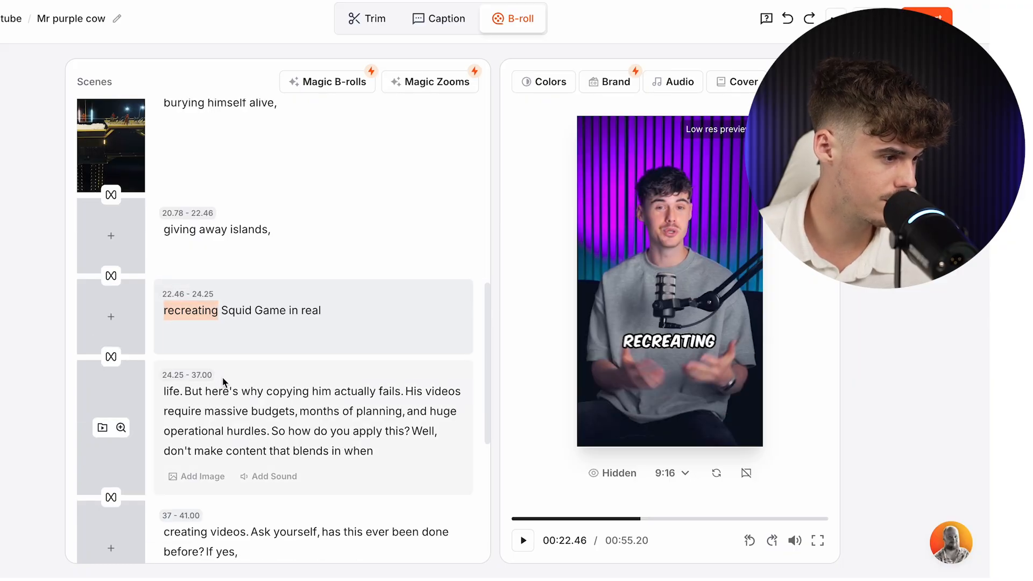
- Extend the "recreating Squid Game" scene to end at 25.38 seconds so that it includes "real life"
{"action": "left_click", "coordinate": [196, 476]}
{"action": "left_click", "coordinate": [88, 82]}
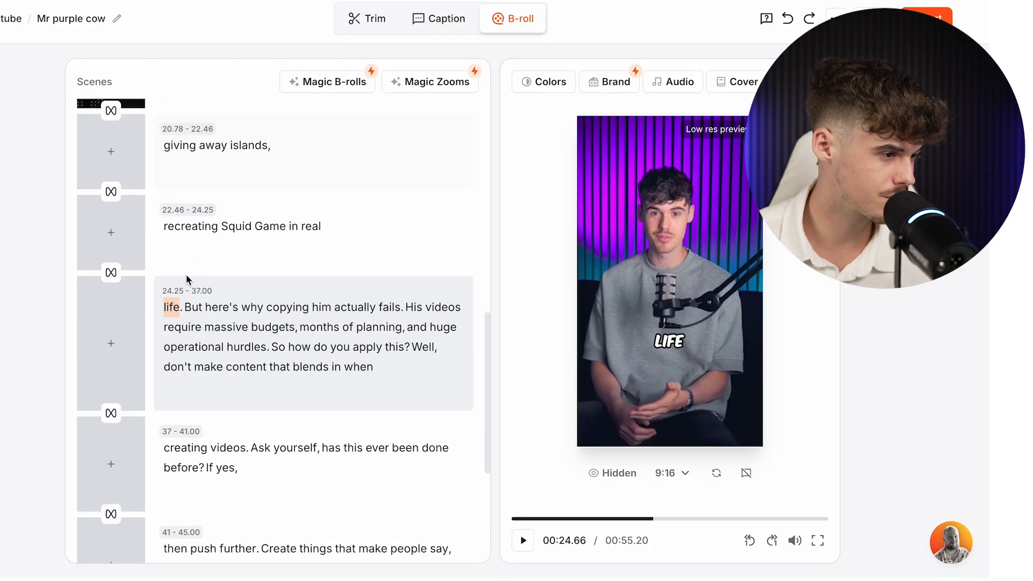
{"action": "left_click", "coordinate": [190, 214]}
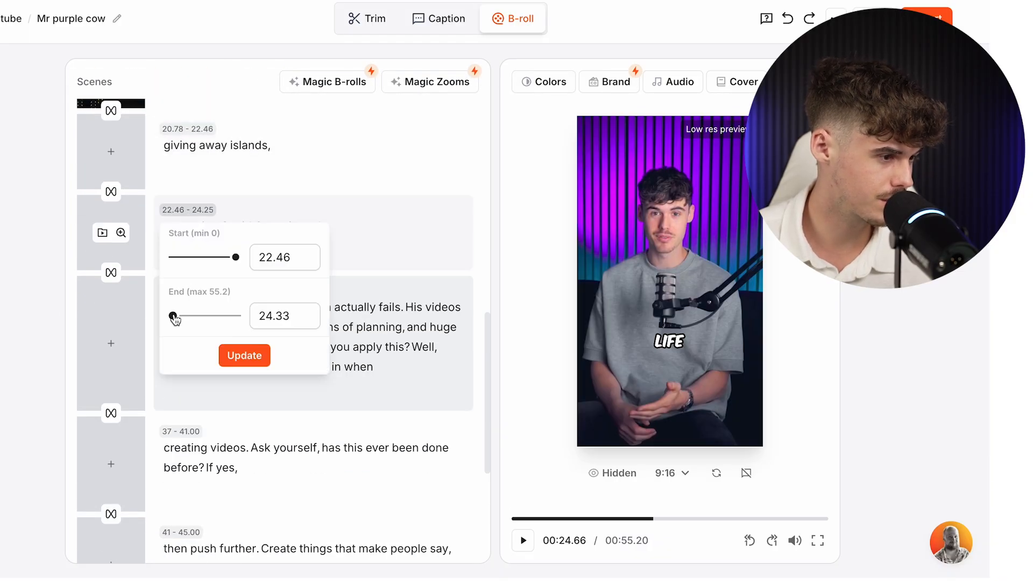
{"action": "left_click", "coordinate": [245, 355]}
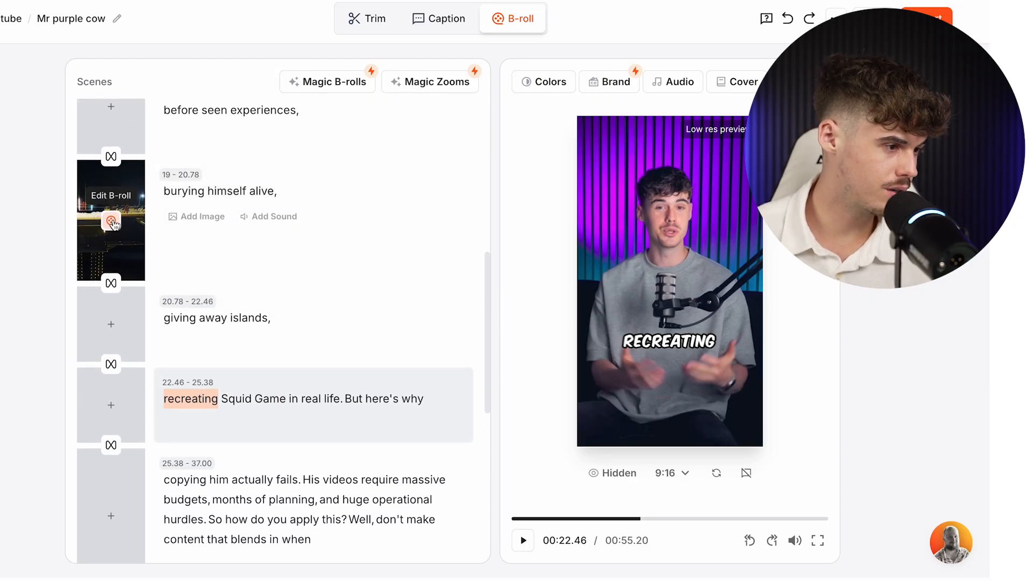
- Replace the B-roll of the "burying himself alive" scene with the uploaded "Buried Alive for 7 Days" clip
{"action": "left_click", "coordinate": [111, 221]}
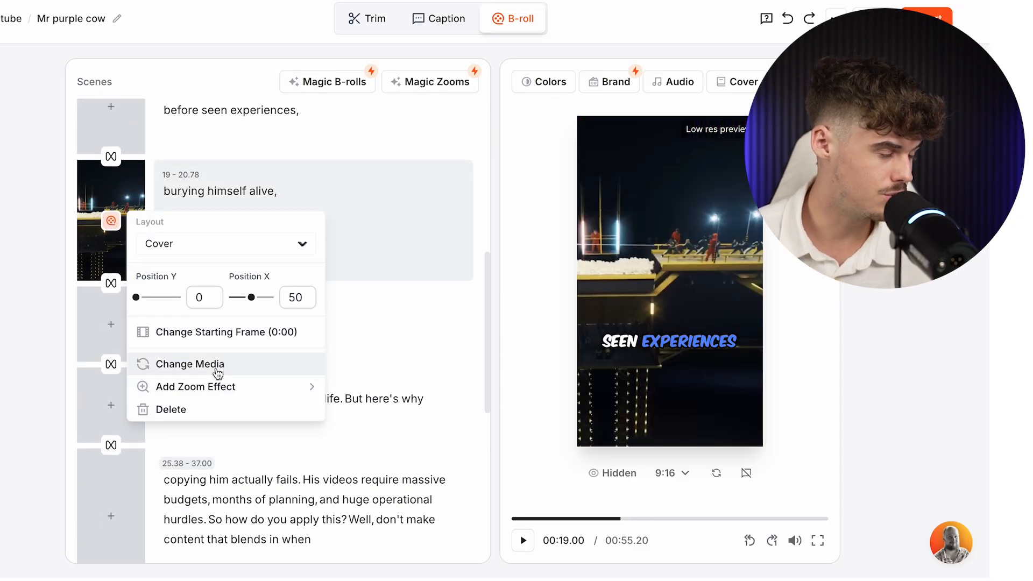
{"action": "left_click", "coordinate": [214, 367]}
{"action": "left_click", "coordinate": [356, 109]}
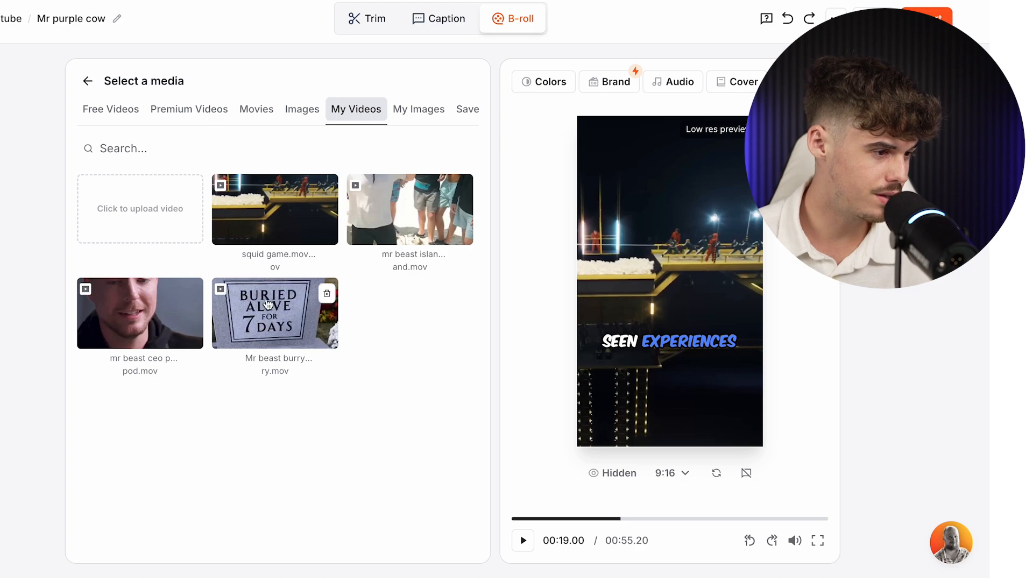
{"action": "left_click", "coordinate": [271, 307]}
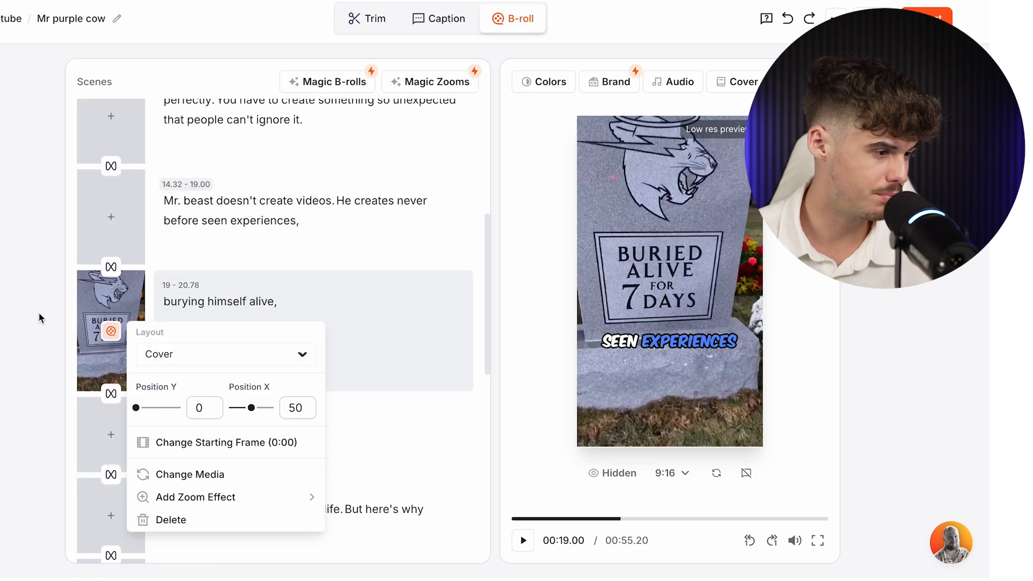
- Add the uploaded MrBeast island clip as B-roll to the "giving away islands" scene
{"action": "scroll", "coordinate": [143, 325], "scroll_direction": "down", "scroll_amount": 3}
{"action": "left_click", "coordinate": [100, 307]}
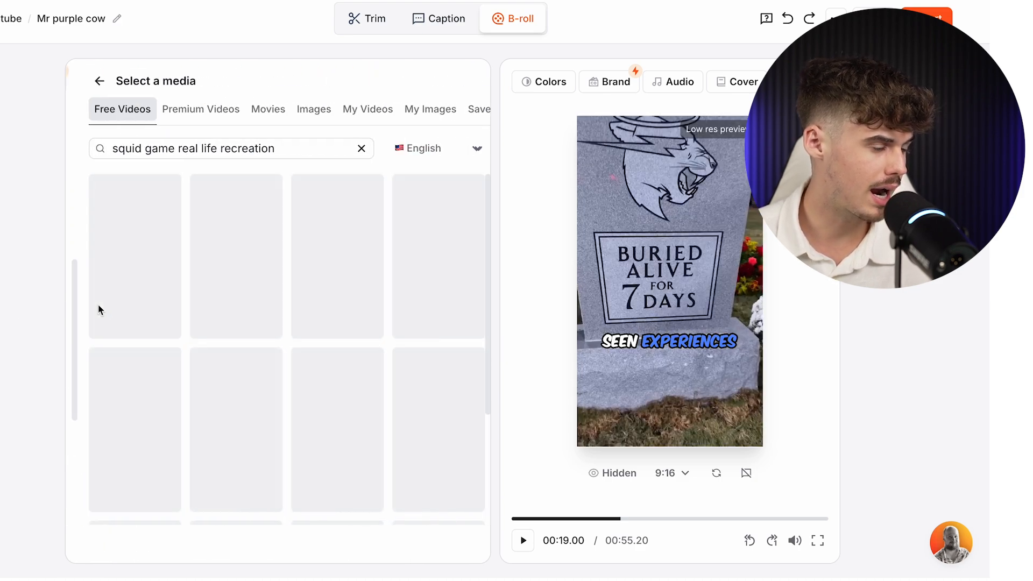
{"action": "left_click", "coordinate": [342, 114]}
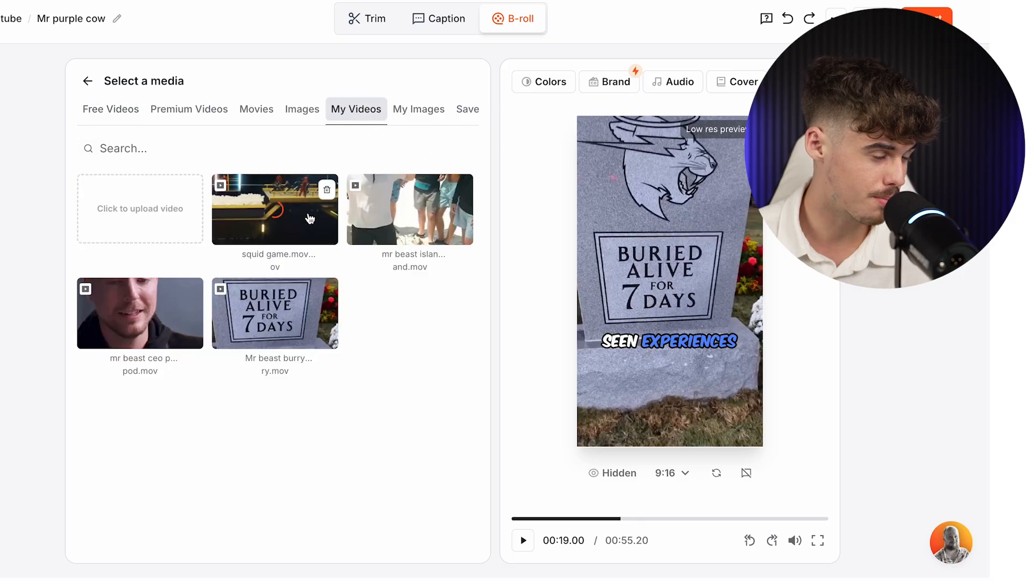
{"action": "left_click", "coordinate": [401, 226]}
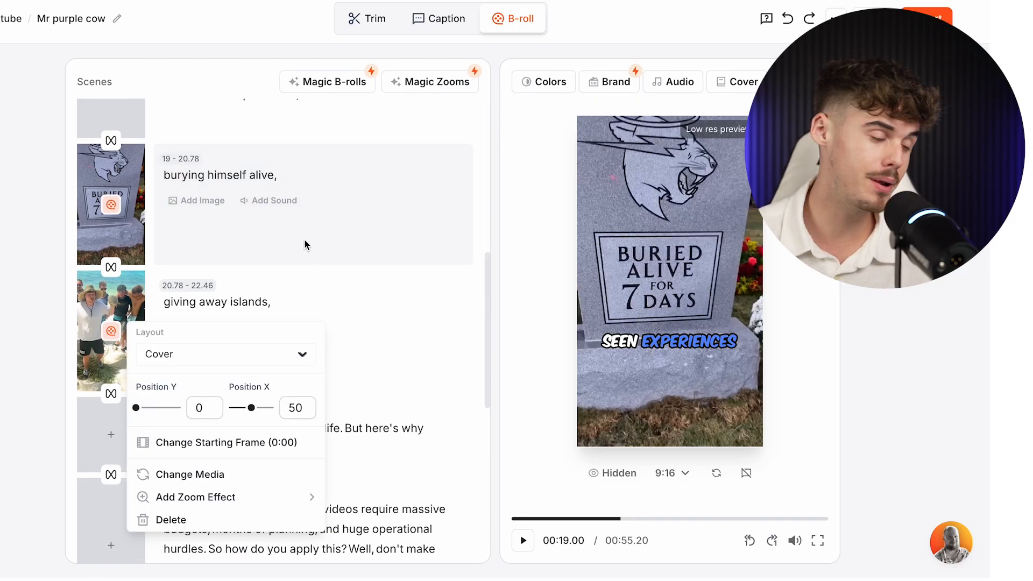
{"action": "left_click", "coordinate": [31, 339]}
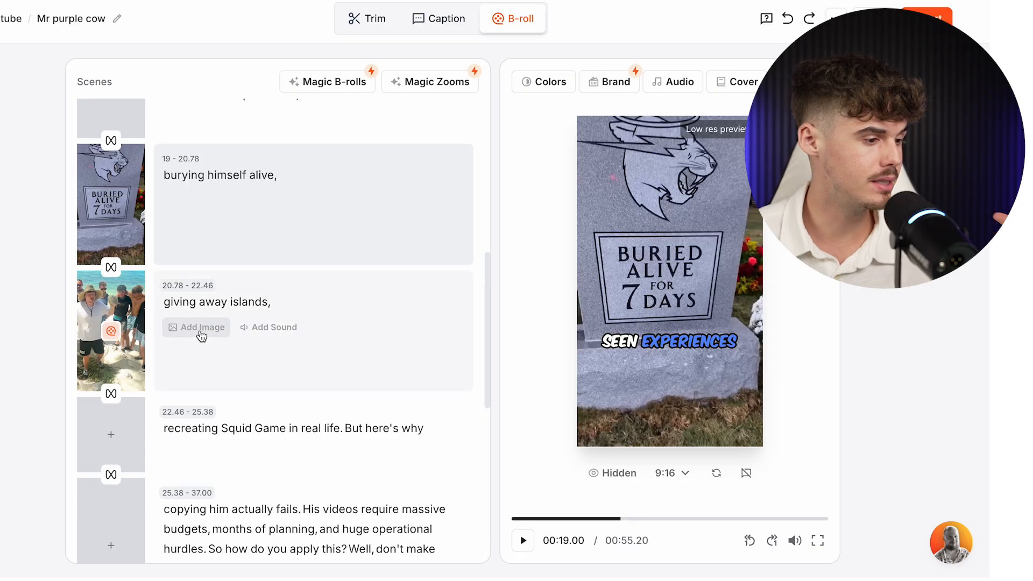
- Add the uploaded squid game.mov clip as B-roll to the "recreating Squid Game in real life" scene
{"action": "scroll", "coordinate": [201, 336], "scroll_direction": "down", "scroll_amount": 1}
{"action": "mouse_move", "coordinate": [131, 375]}
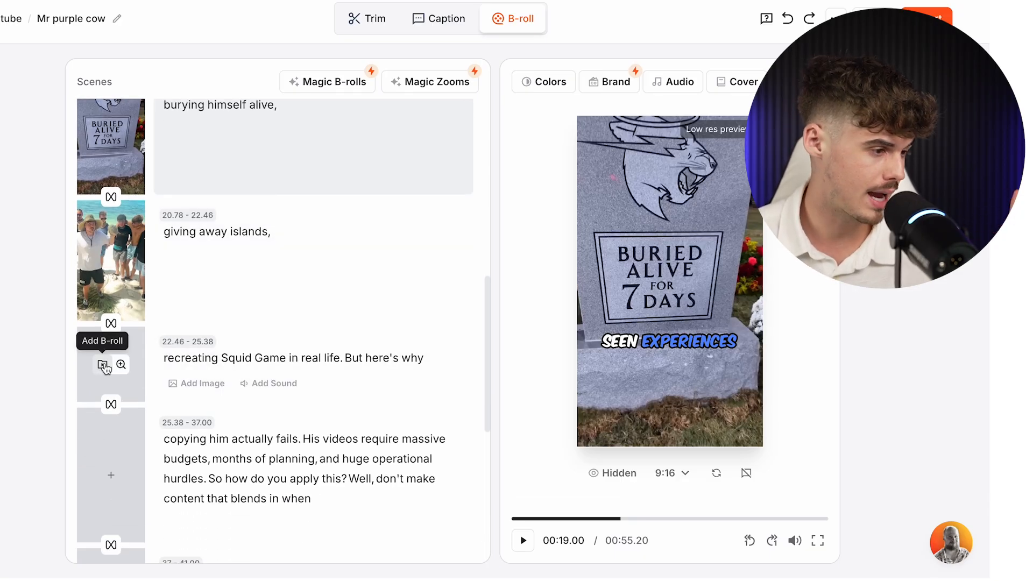
{"action": "left_click", "coordinate": [103, 365]}
{"action": "left_click", "coordinate": [349, 118]}
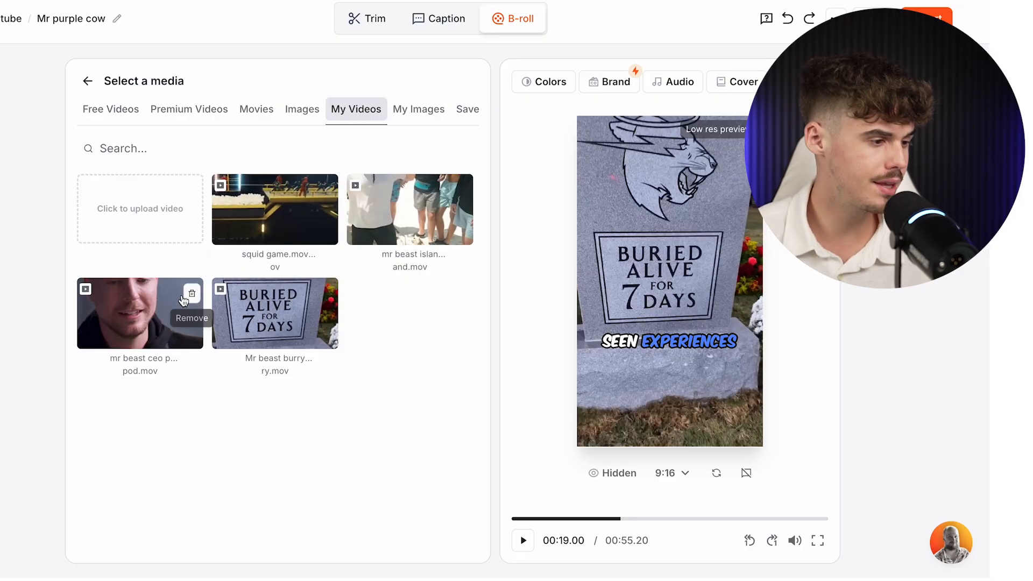
{"action": "left_click", "coordinate": [260, 215]}
{"action": "scroll", "coordinate": [258, 290], "scroll_direction": "down", "scroll_amount": 7}
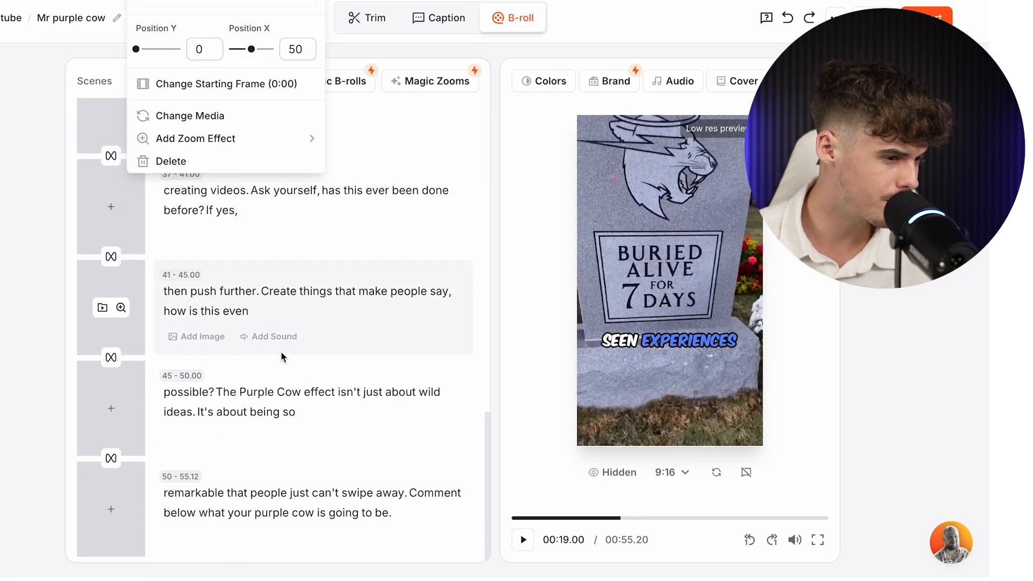
{"action": "scroll", "coordinate": [279, 351], "scroll_direction": "up", "scroll_amount": 6}
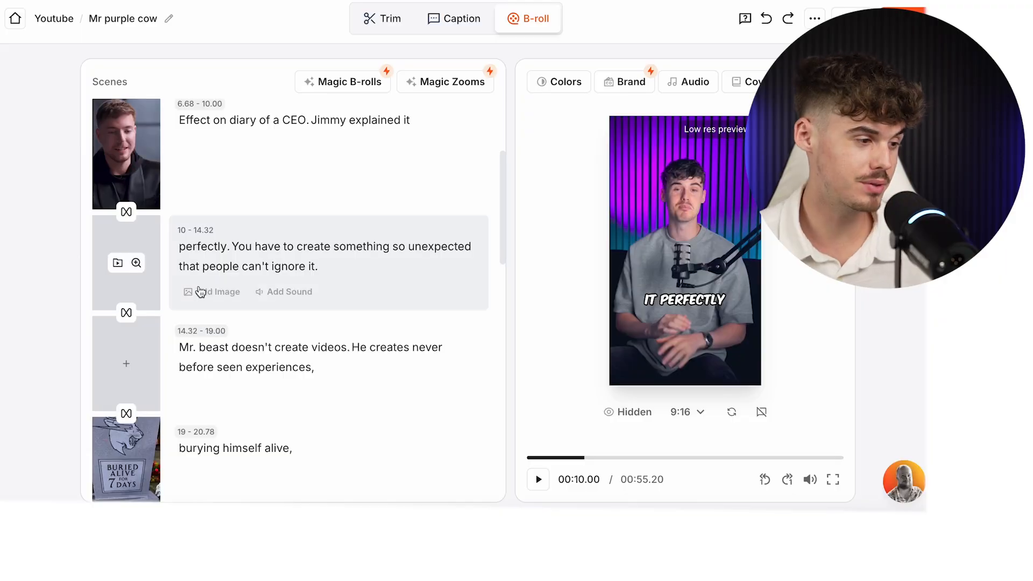
{"action": "scroll", "coordinate": [204, 291], "scroll_direction": "down", "scroll_amount": 6}
{"action": "scroll", "coordinate": [206, 292], "scroll_direction": "down", "scroll_amount": 5}
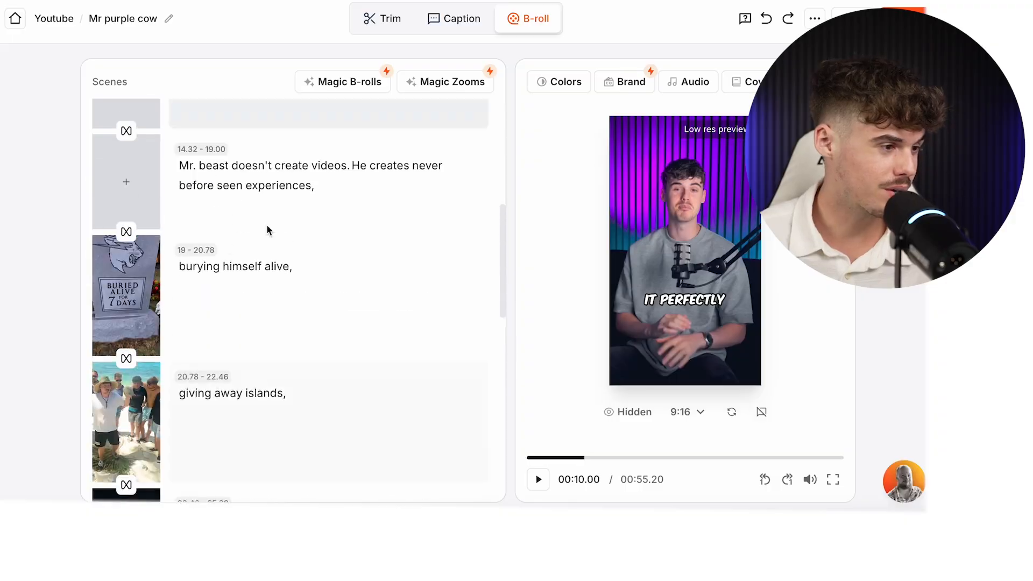
{"action": "scroll", "coordinate": [267, 194], "scroll_direction": "up", "scroll_amount": 10}
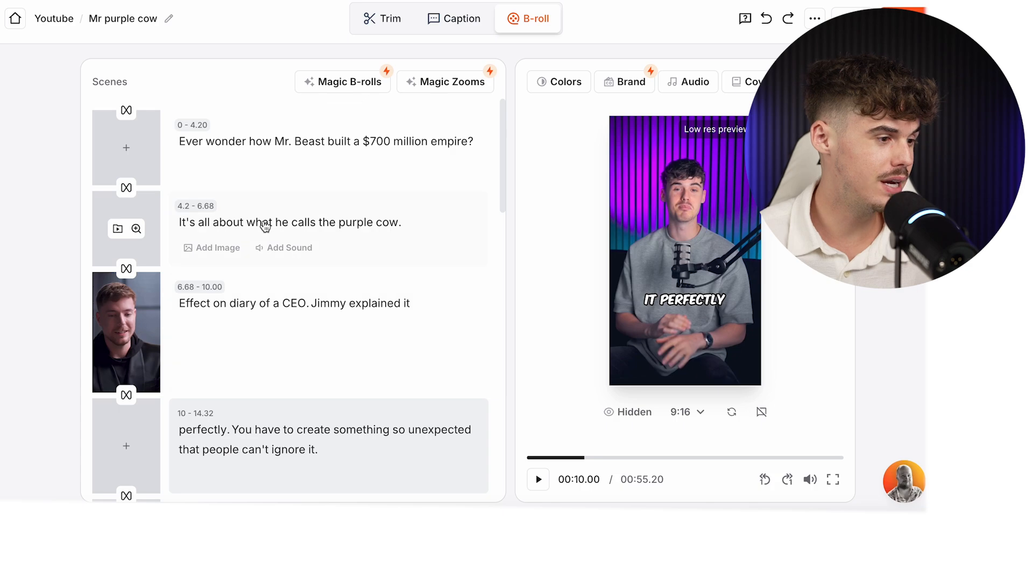
- Apply a Crash Zoom effect to the scene "It's all about what he calls the purple cow."
{"action": "left_click", "coordinate": [117, 229]}
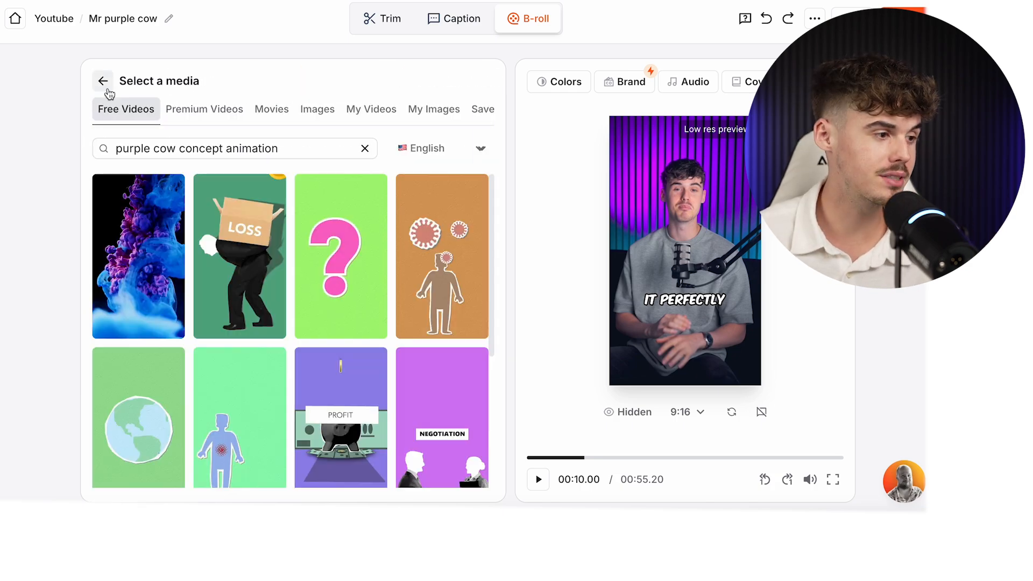
{"action": "left_click", "coordinate": [103, 81]}
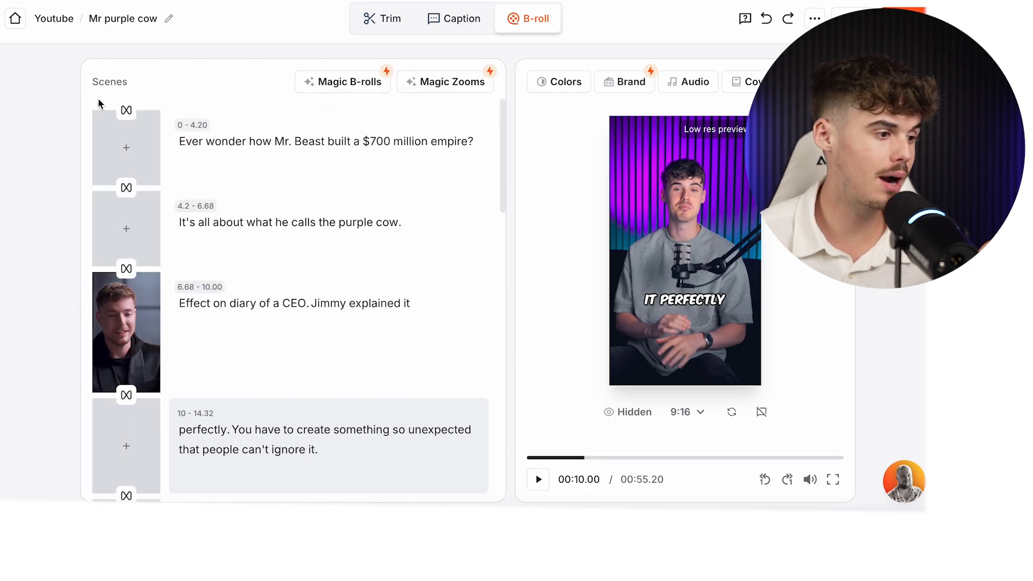
{"action": "left_click", "coordinate": [136, 229]}
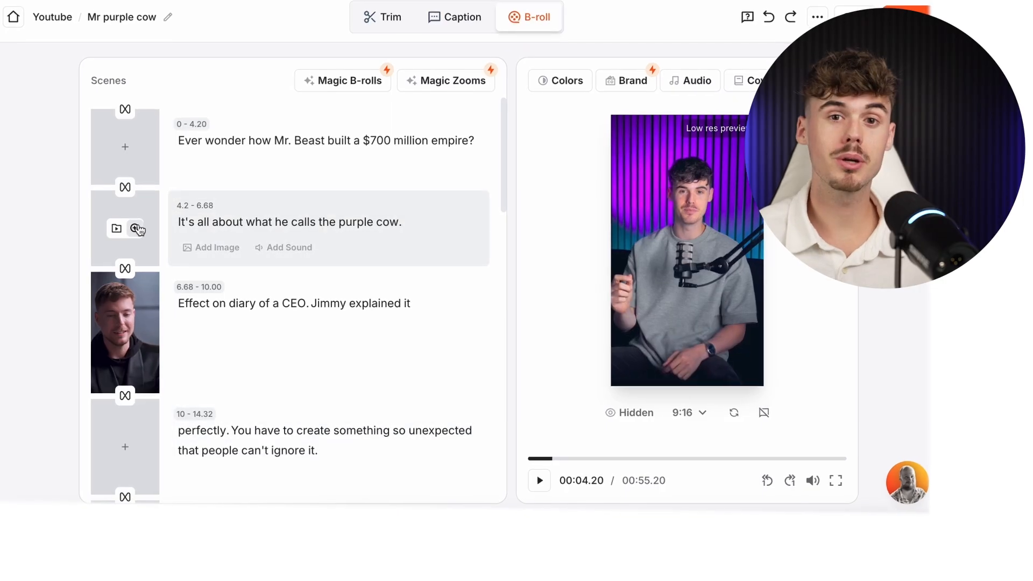
{"action": "left_click", "coordinate": [137, 229]}
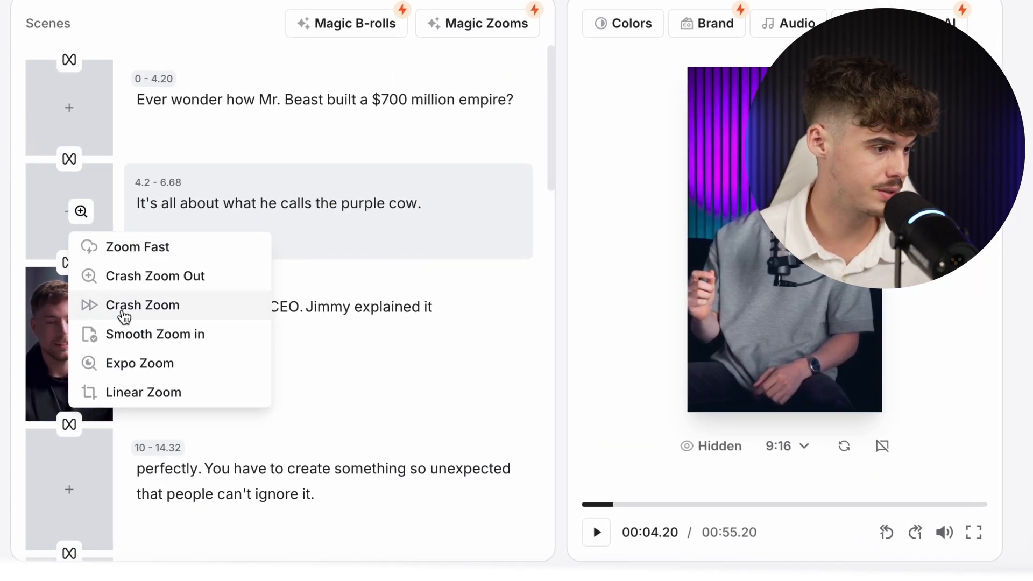
{"action": "left_click", "coordinate": [123, 307]}
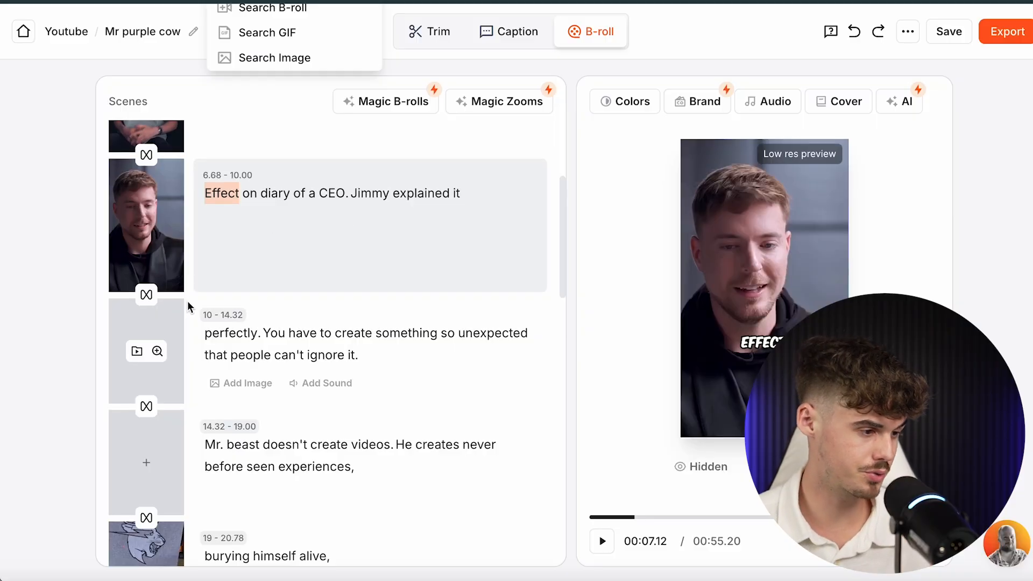
- Apply the Zoom Fast effect to the "then push further" scene and play the video from just before it
{"action": "scroll", "coordinate": [192, 304], "scroll_direction": "down", "scroll_amount": 8}
{"action": "scroll", "coordinate": [182, 344], "scroll_direction": "down", "scroll_amount": 2}
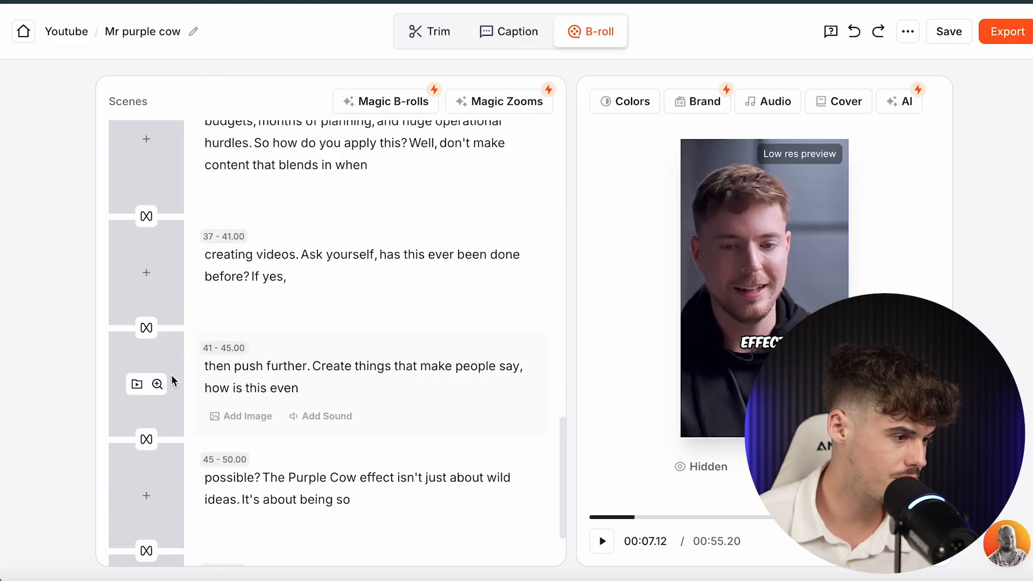
{"action": "left_click", "coordinate": [139, 386]}
{"action": "left_click", "coordinate": [121, 105]}
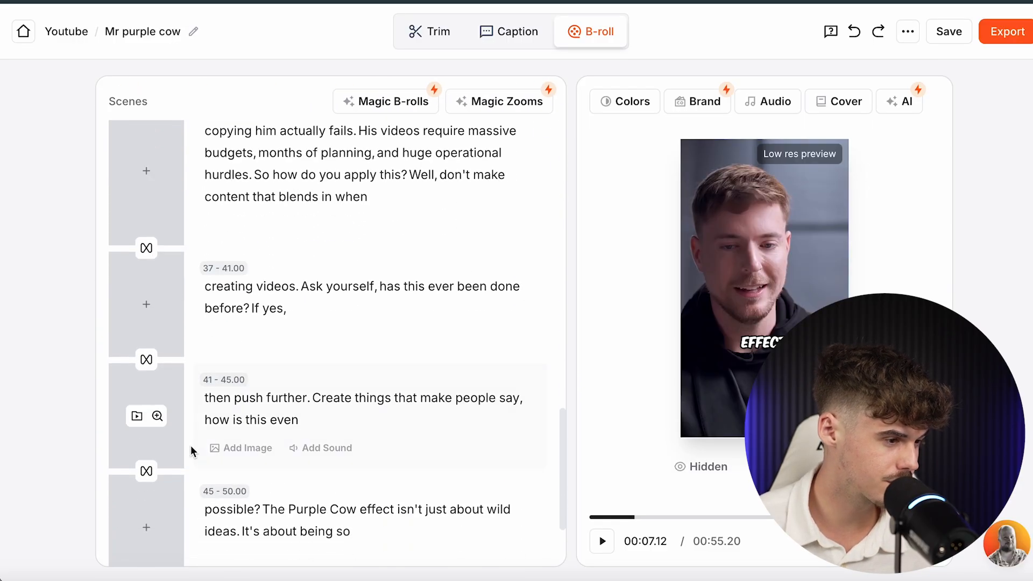
{"action": "left_click", "coordinate": [157, 417]}
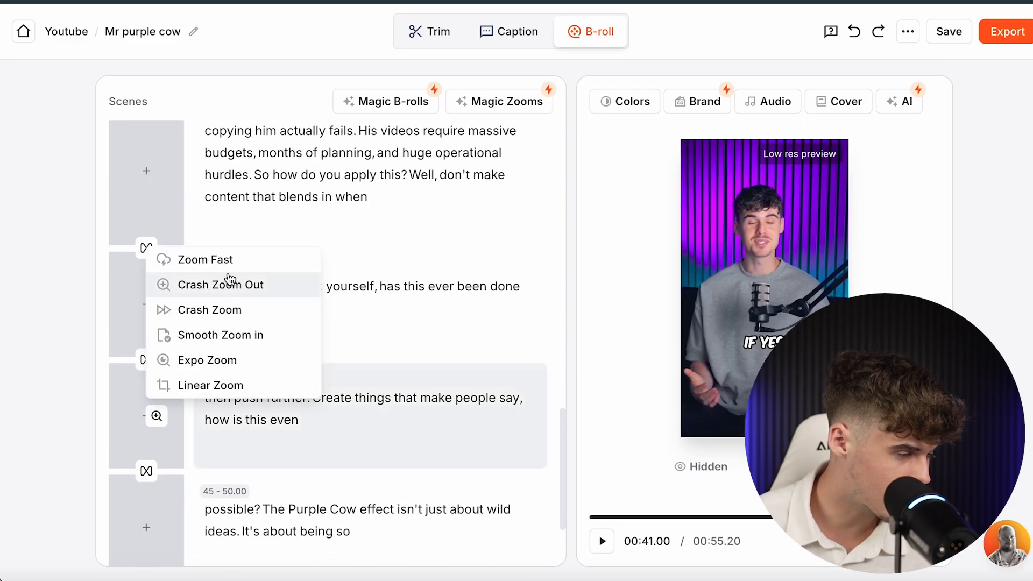
{"action": "left_click", "coordinate": [212, 261]}
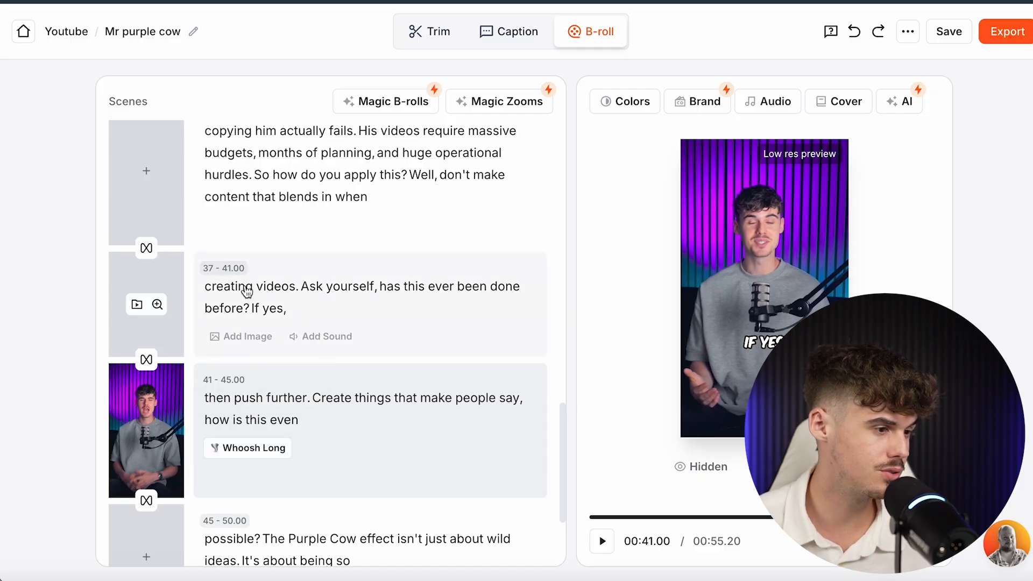
{"action": "left_click", "coordinate": [253, 311]}
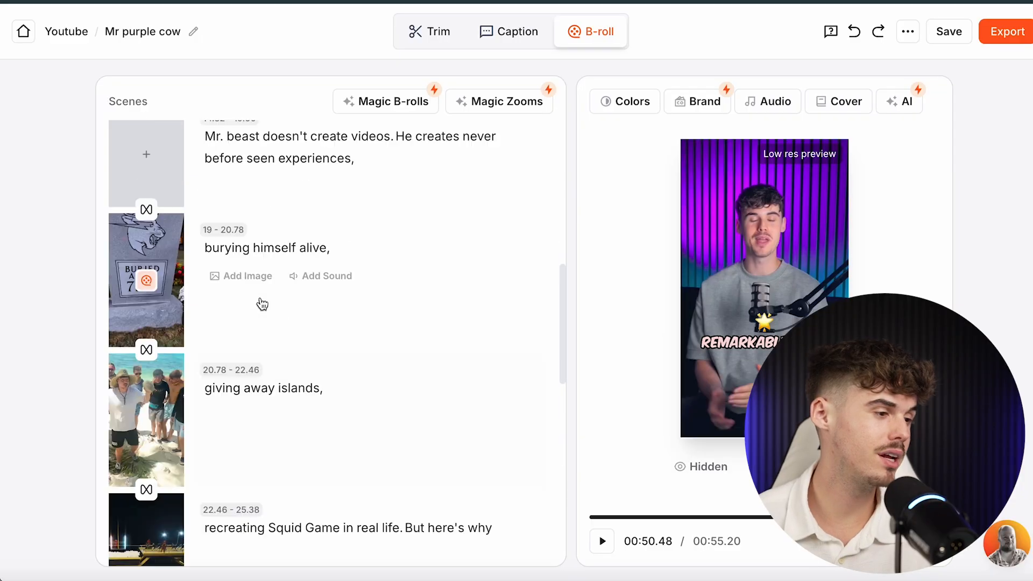
- Set a Fire Wipe transition between the "purple cow" scene and the "Effect on diary of a CEO" scene and preview it
{"action": "scroll", "coordinate": [261, 302], "scroll_direction": "up", "scroll_amount": 15}
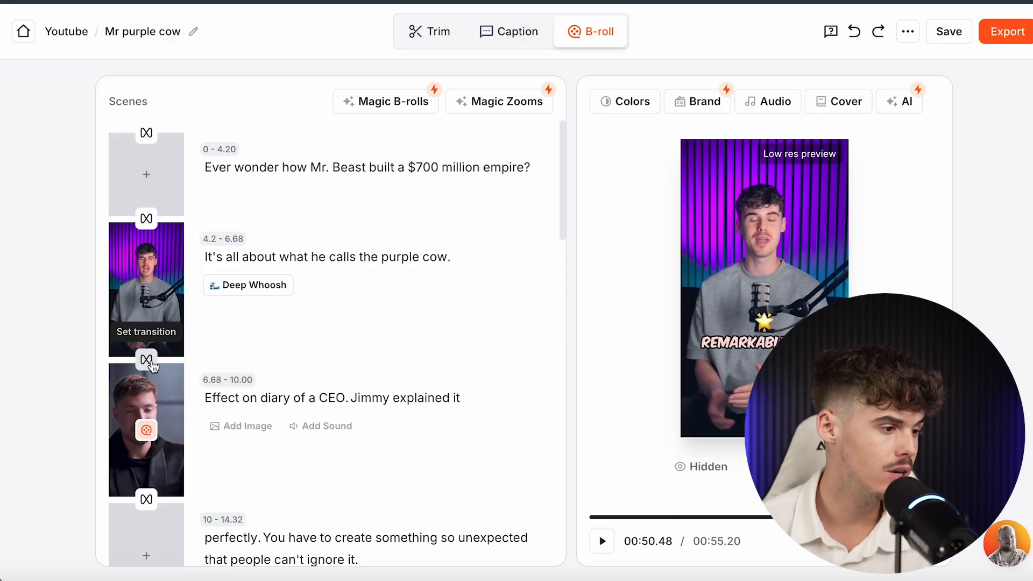
{"action": "left_click", "coordinate": [145, 352]}
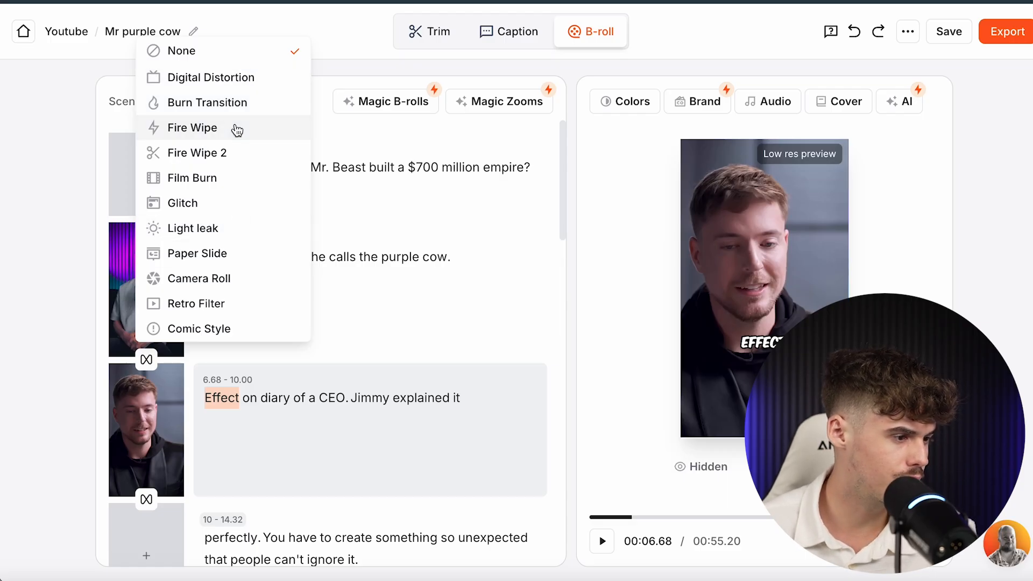
{"action": "left_click", "coordinate": [236, 128]}
{"action": "left_click", "coordinate": [200, 242]}
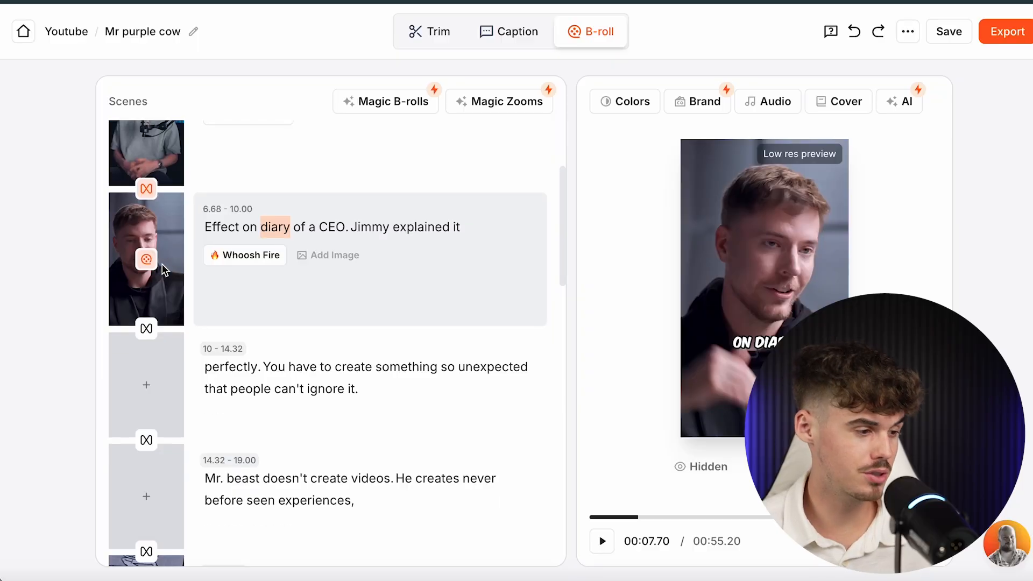
- Preview the transition into the "burying himself alive" scene by playing from the word "experiences"
{"action": "scroll", "coordinate": [323, 333], "scroll_direction": "down", "scroll_amount": 8}
{"action": "scroll", "coordinate": [322, 334], "scroll_direction": "up", "scroll_amount": 2}
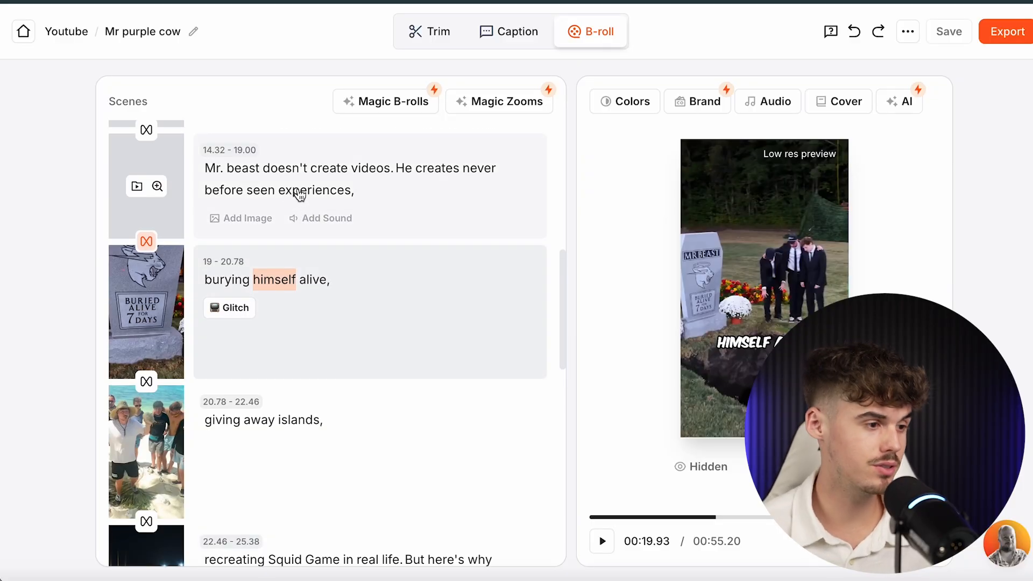
{"action": "left_click", "coordinate": [300, 196]}
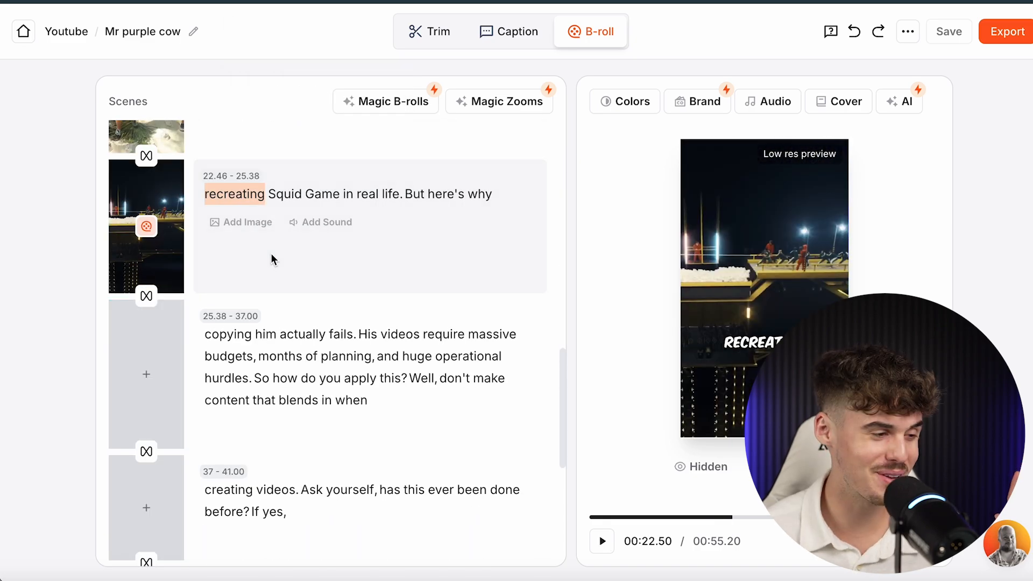
- Export the video in Standard (1080p) quality at 30 FPS
{"action": "scroll", "coordinate": [316, 300], "scroll_direction": "down", "scroll_amount": 10}
{"action": "scroll", "coordinate": [317, 292], "scroll_direction": "up", "scroll_amount": 20}
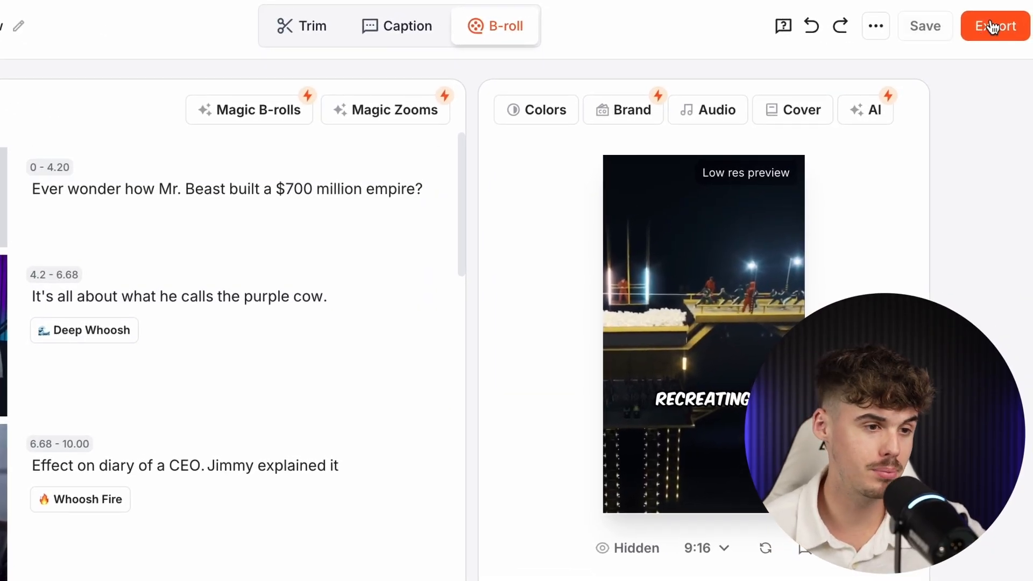
{"action": "left_click", "coordinate": [993, 26]}
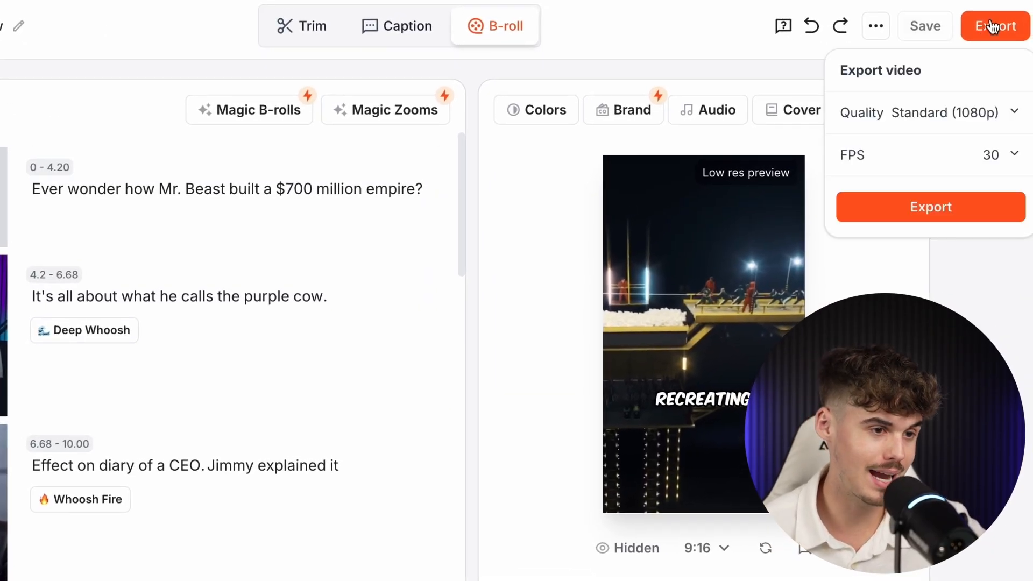
{"action": "left_click", "coordinate": [985, 115]}
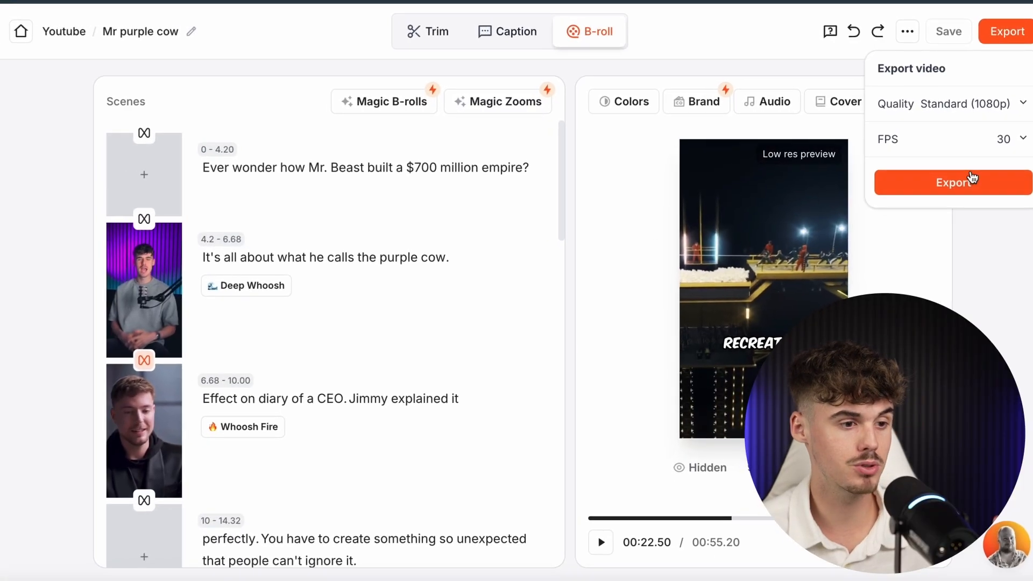
{"action": "left_click", "coordinate": [975, 183]}
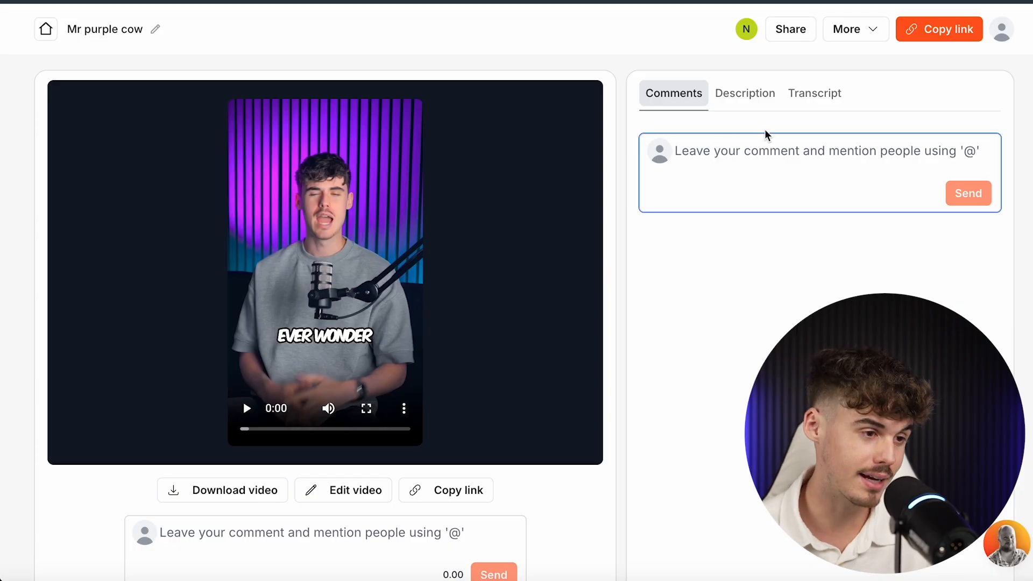
- Highlight the exported video's generated description with its hashtags, and read through the full transcript
{"action": "left_click", "coordinate": [754, 107]}
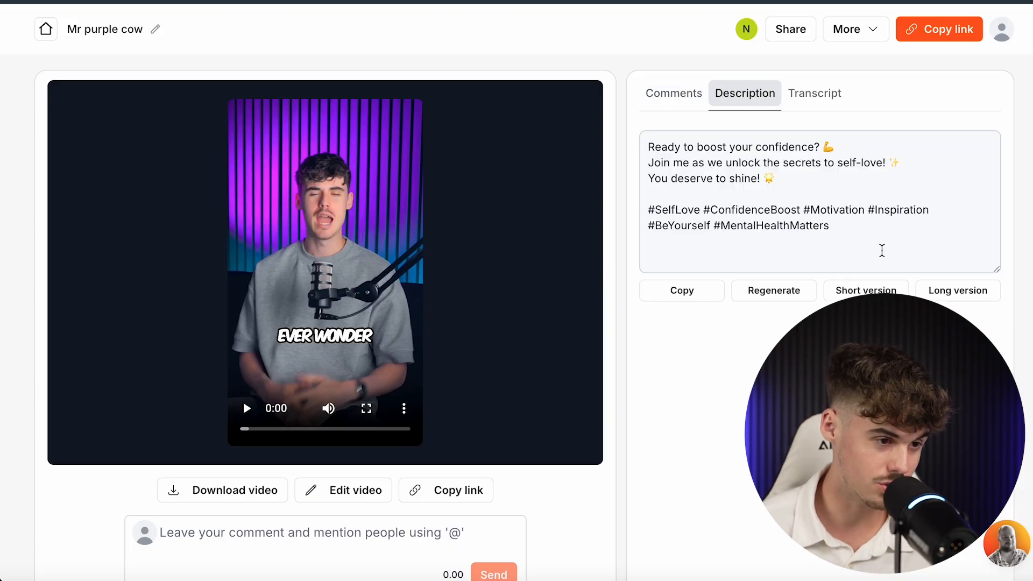
{"action": "left_click_drag", "start_coordinate": [881, 250], "coordinate": [644, 133]}
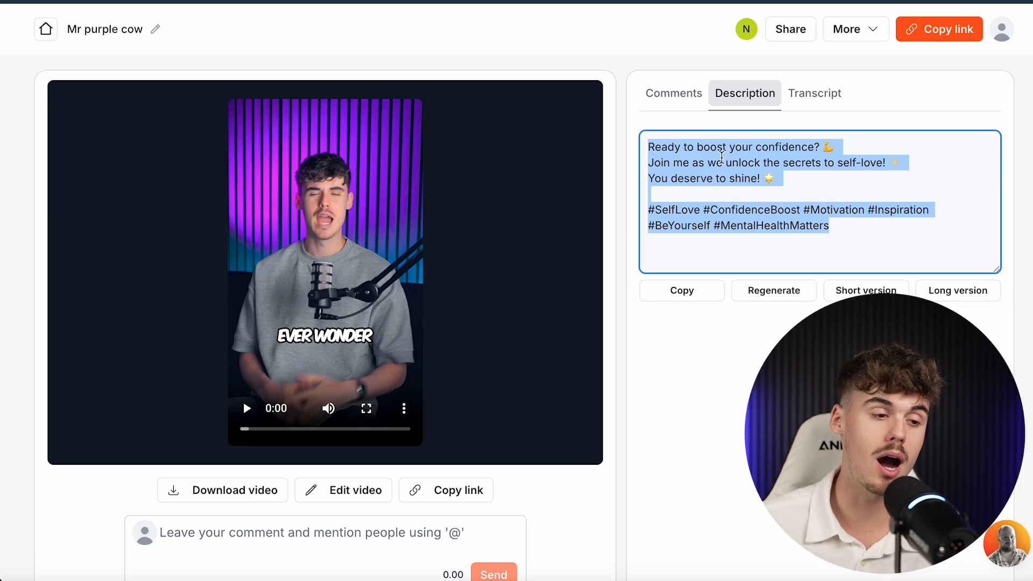
{"action": "left_click", "coordinate": [810, 94]}
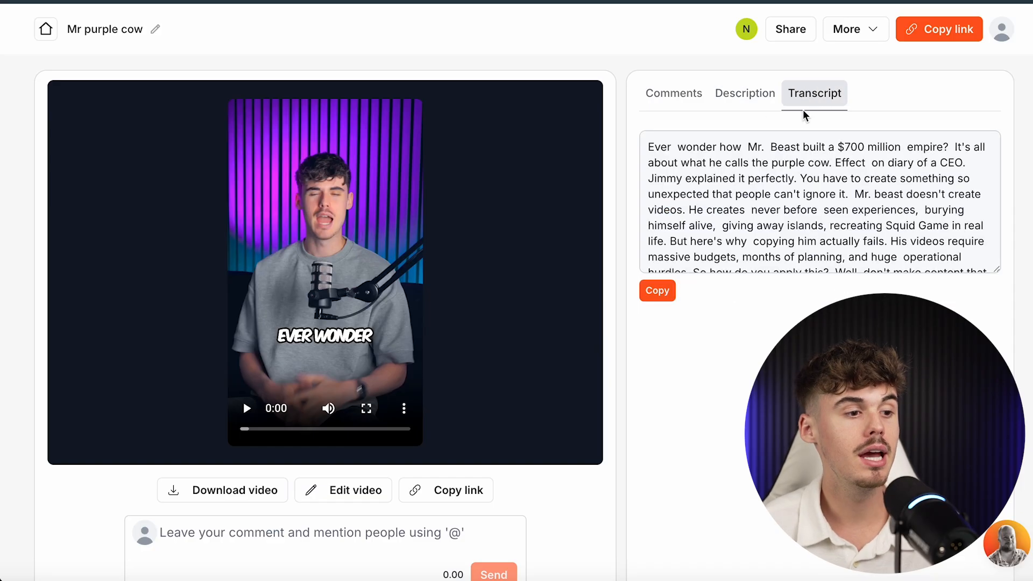
{"action": "scroll", "coordinate": [787, 174], "scroll_direction": "down", "scroll_amount": 5}
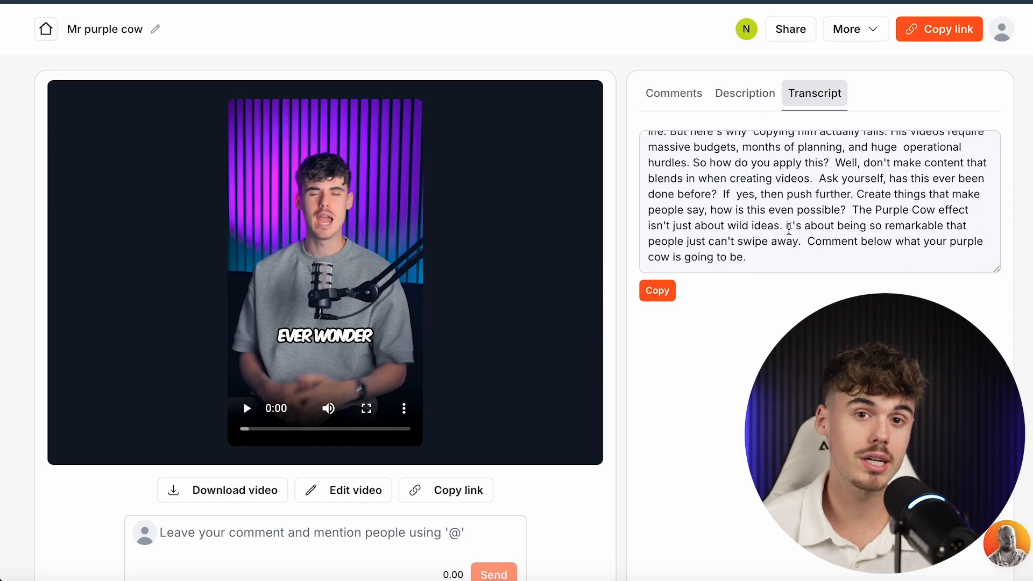
{"action": "scroll", "coordinate": [781, 205], "scroll_direction": "up", "scroll_amount": 5}
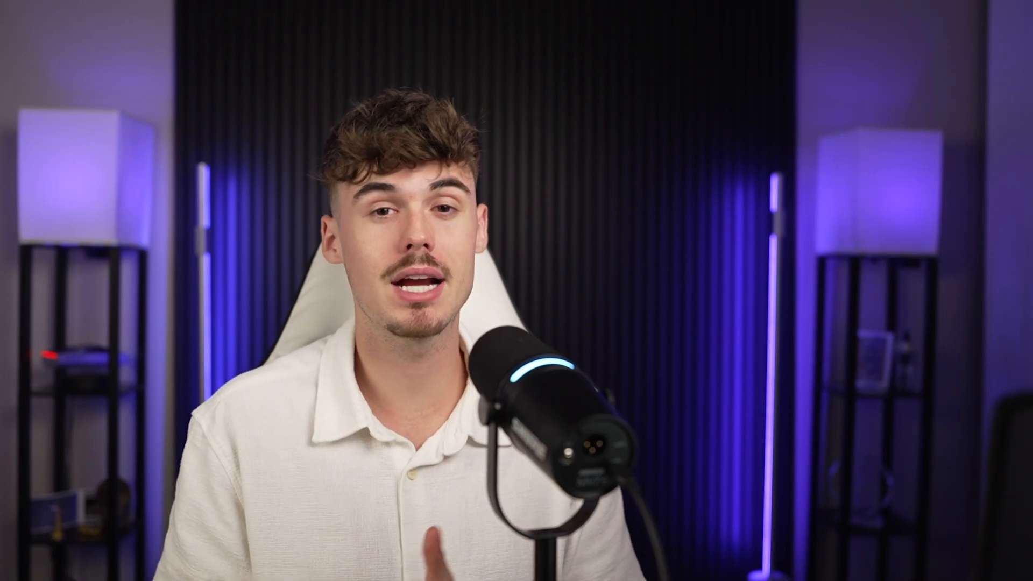